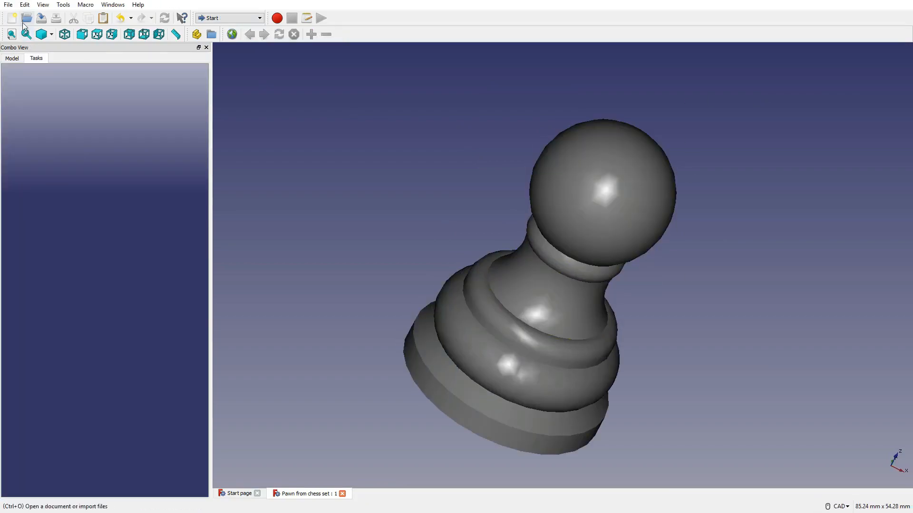
Step: Create a new empty document and switch to the Part Design workbench
left_click(13, 18)
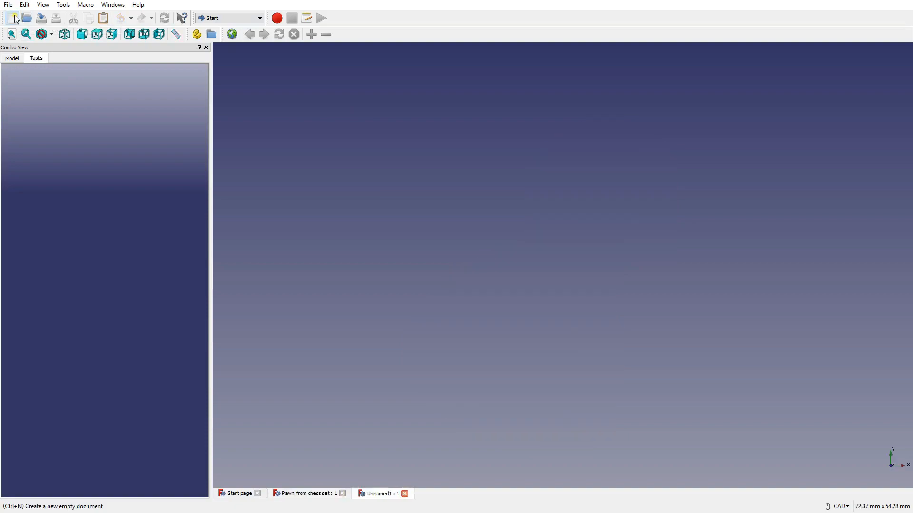
left_click(258, 18)
left_click(233, 103)
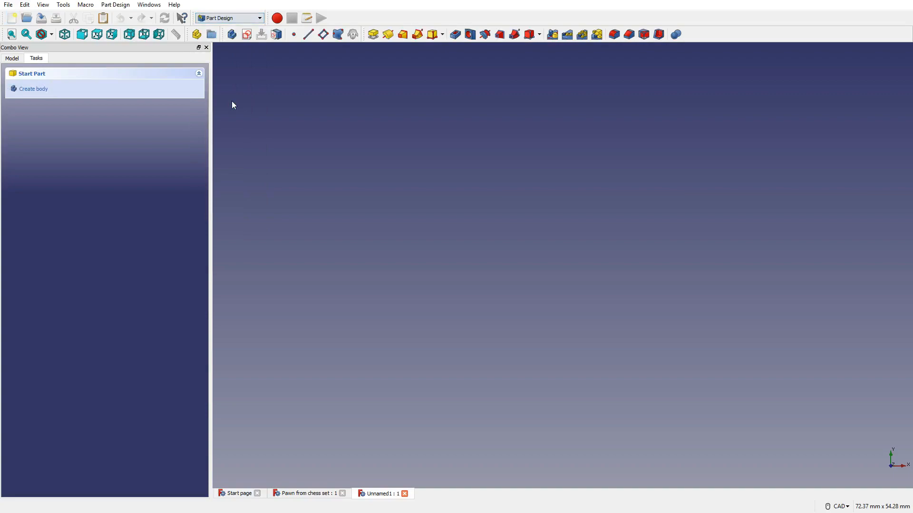
Step: Create a new sketch on the XZ plane
left_click(247, 35)
left_click(71, 36)
left_click(30, 122)
left_click(86, 77)
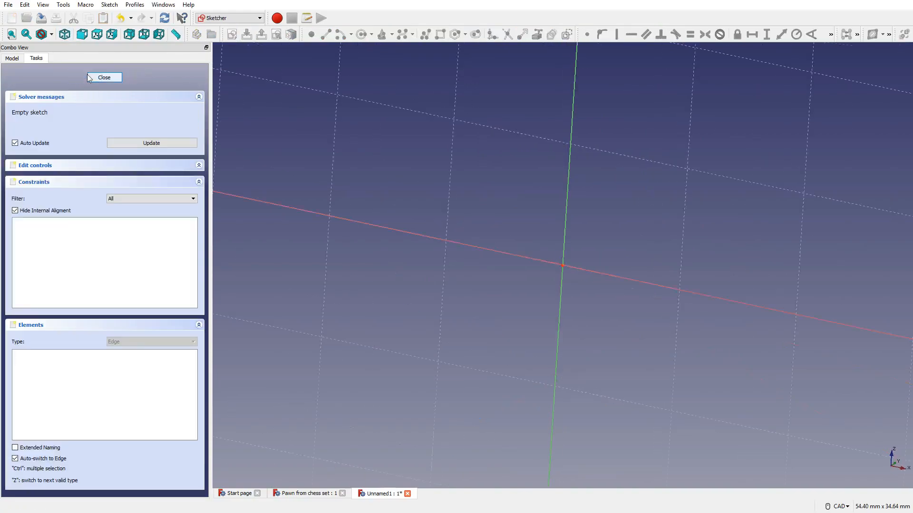
scroll(664, 276, "up", 4)
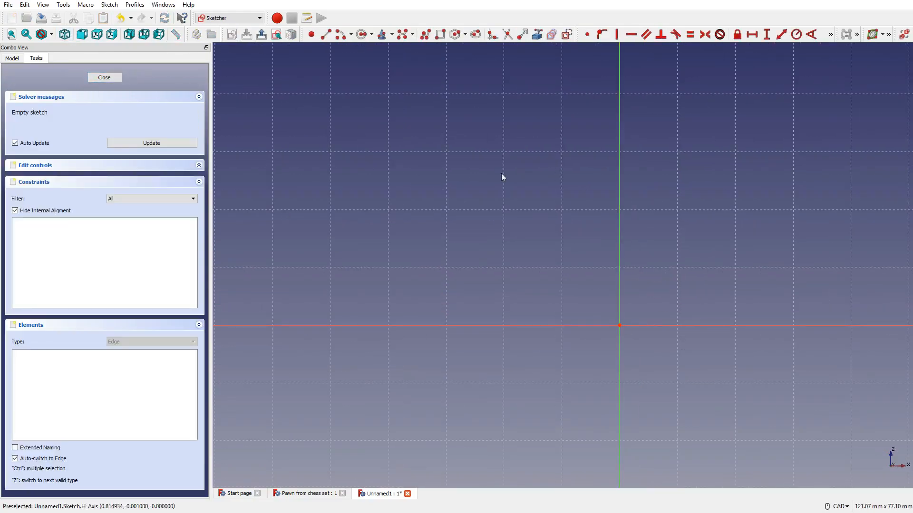
Step: Start a polyline near the origin with a horizontal base extending toward negative X, a short vertical side and a segment slanting up and inward
left_click(430, 37)
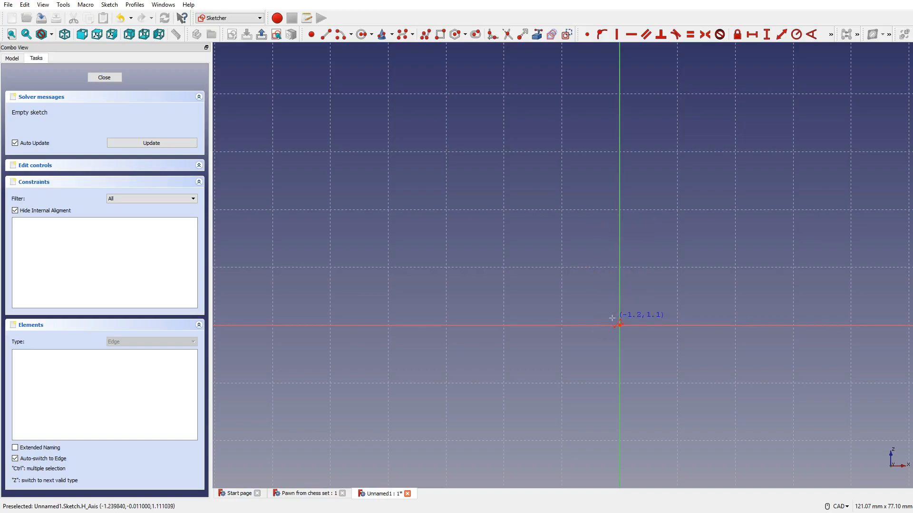
scroll(661, 313, "down", 6)
scroll(658, 311, "up", 6)
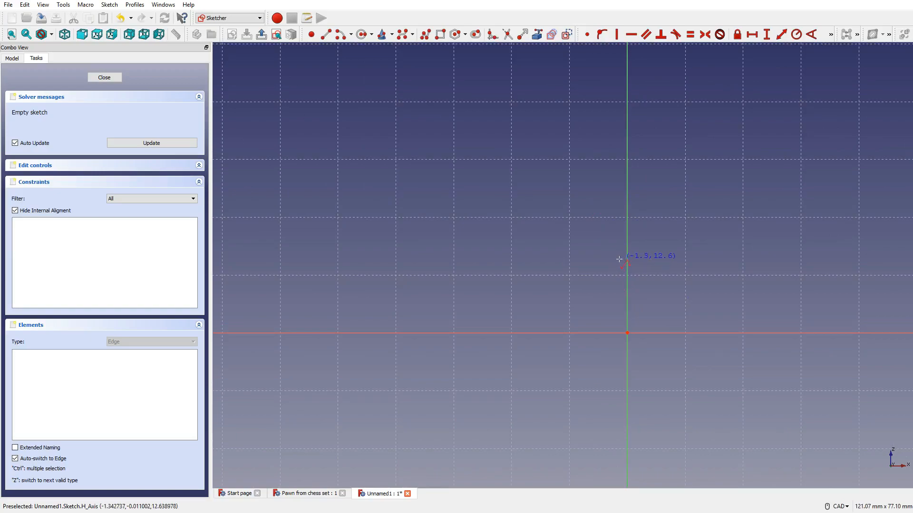
left_click(621, 325)
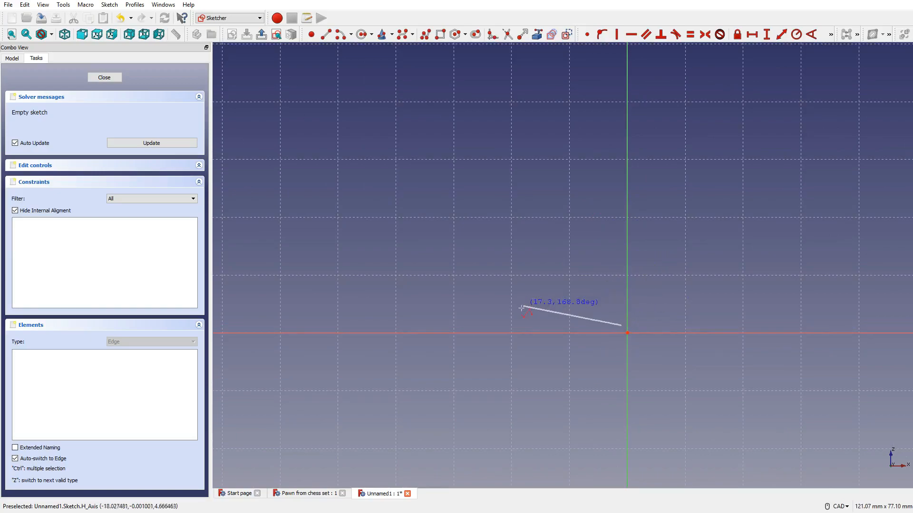
left_click(545, 325)
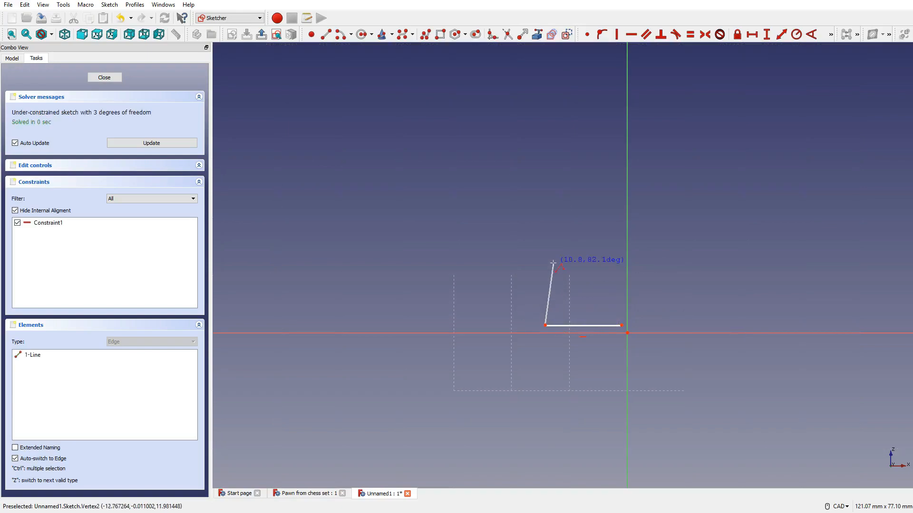
left_click(545, 304)
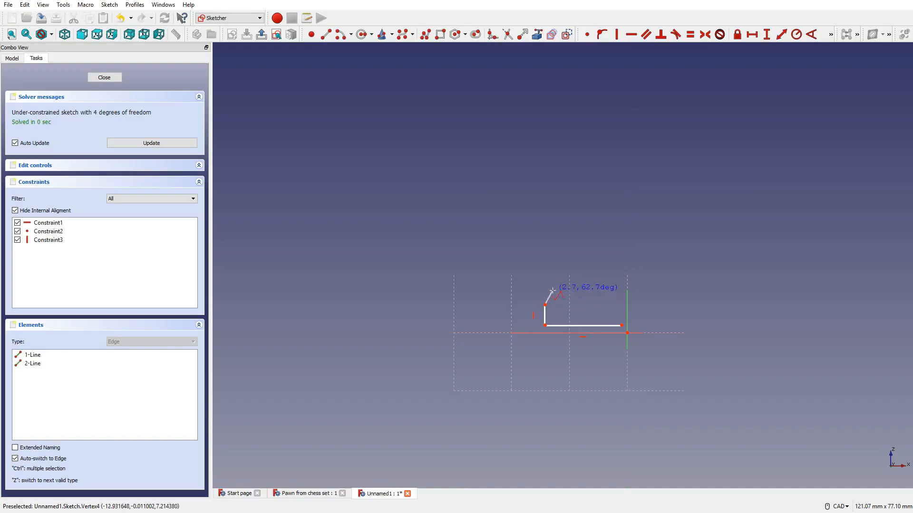
left_click(561, 292)
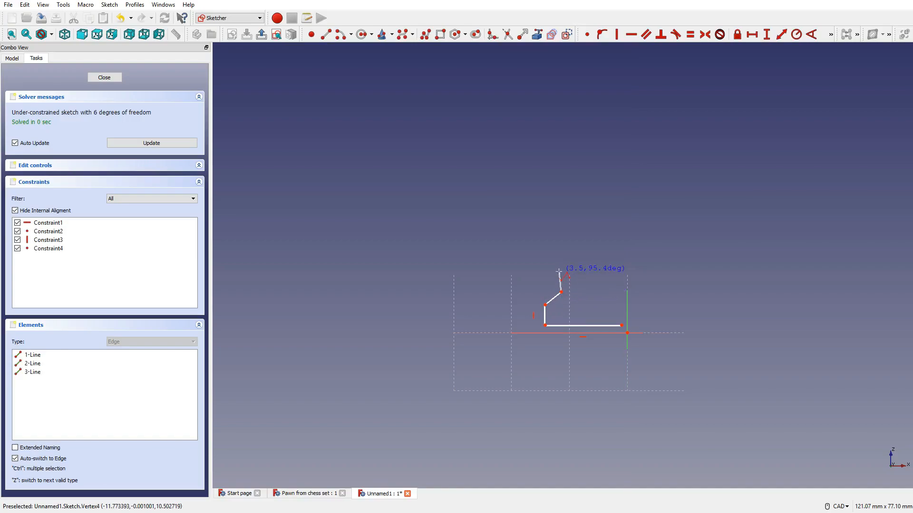
Step: Continue the polyline with an outward-bulging arc of about 4.3 mm radius, perpendicular to the slanted segment
key("m")
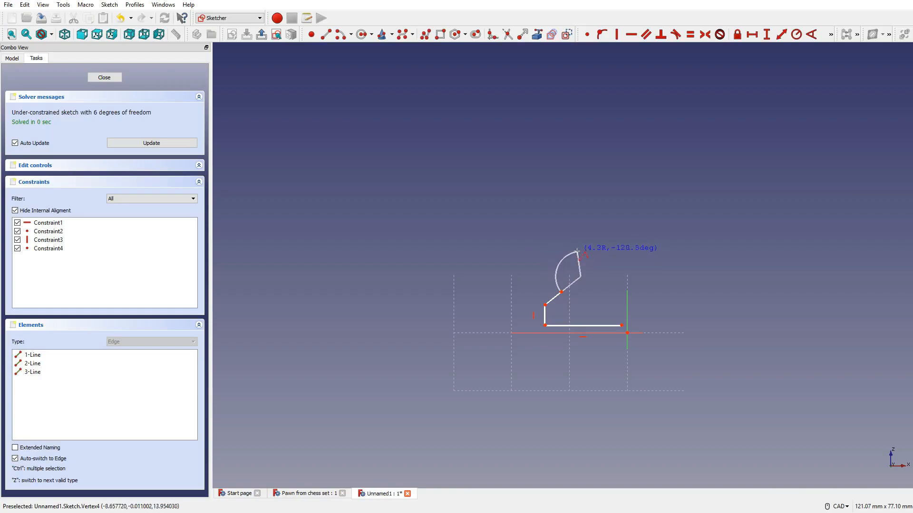
left_click(576, 254)
scroll(577, 252, "down", 2)
scroll(578, 245, "up", 4)
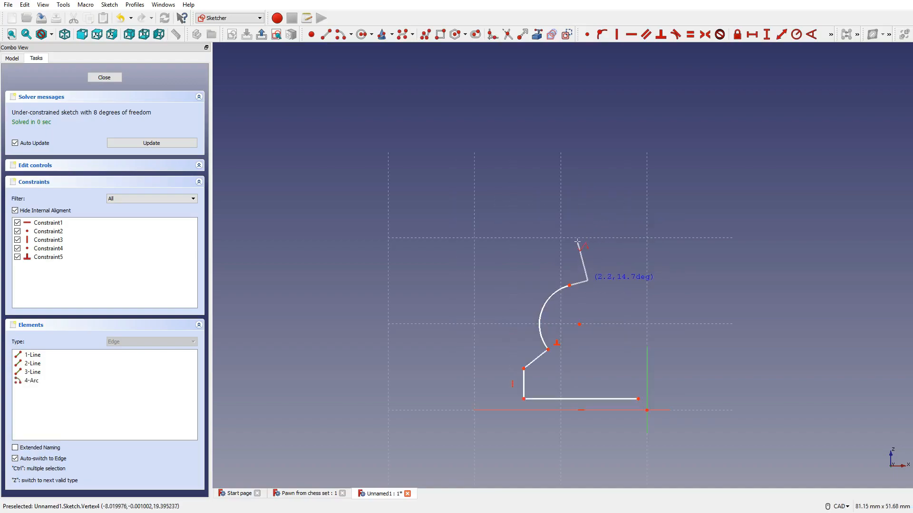
Step: Add a short vertical segment above the large arc, followed by a small tangent arc curving inward toward the vertical axis
key("m")
key("m")
left_click(568, 274)
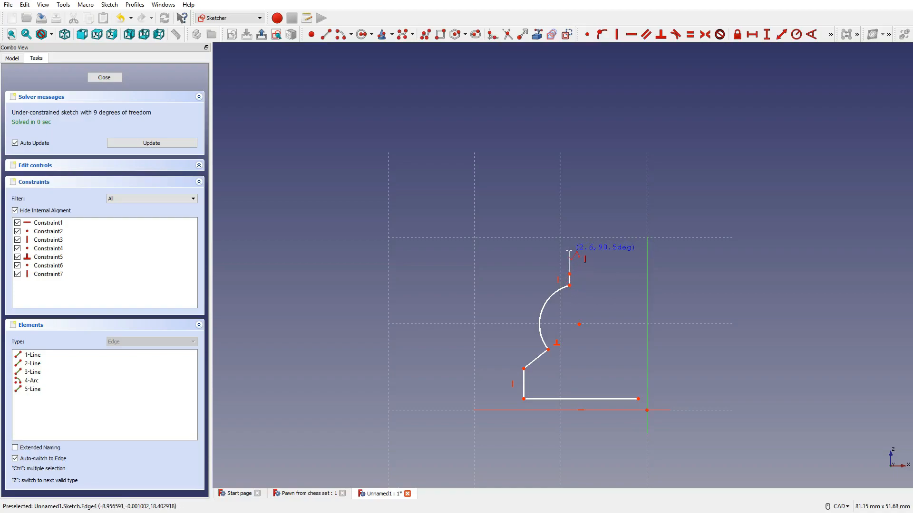
key("m")
left_click(585, 258)
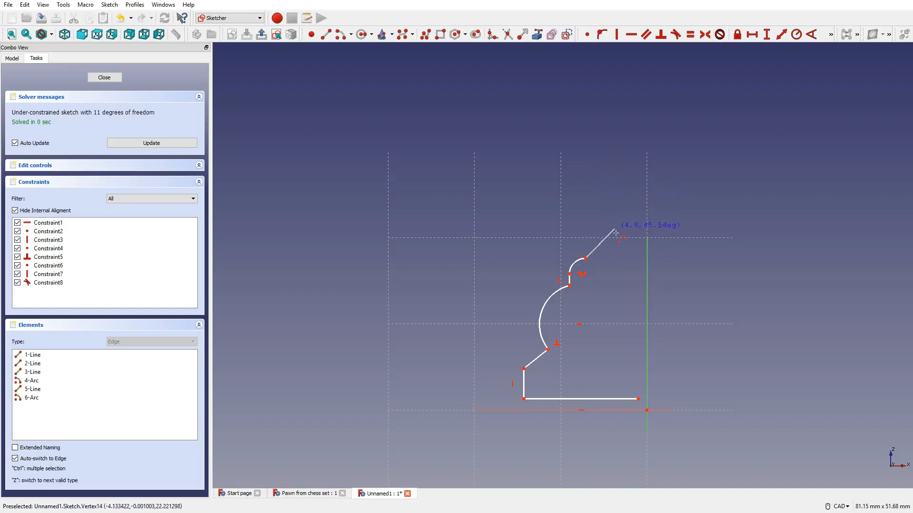
Step: Draw a long, steep straight neck segment upward from the end of the small tangent arc
left_click(596, 181)
scroll(613, 215, "down", 2)
scroll(613, 214, "up", 4)
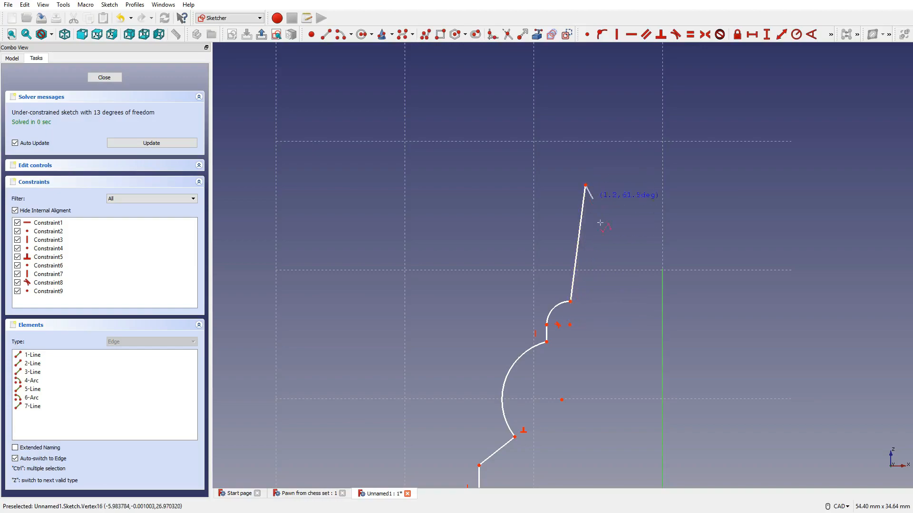
scroll(614, 190, "down", 2)
scroll(614, 178, "up", 3)
Step: Finish the polyline with a small outward-bulging collar arc of about 1.1 mm radius at the top of the neck segment
key("m")
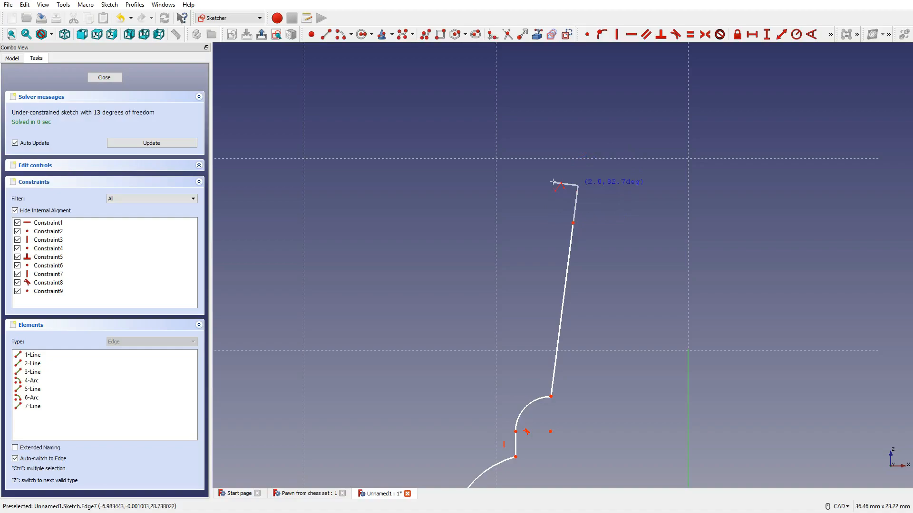
key("m")
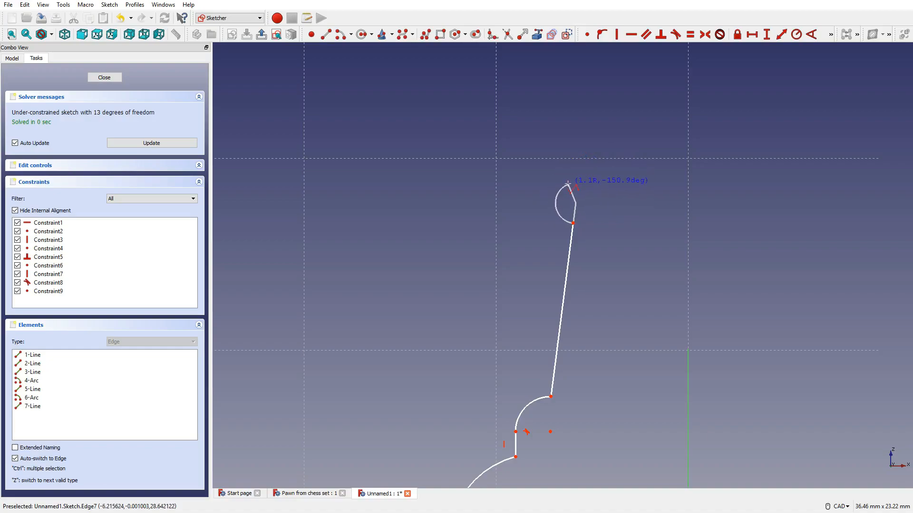
left_click(568, 184)
scroll(567, 182, "down", 5)
scroll(566, 180, "up", 3)
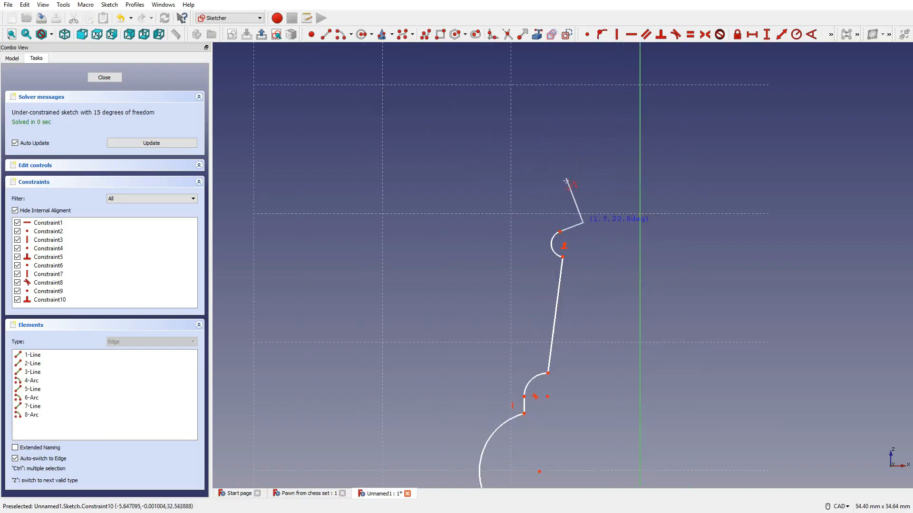
scroll(581, 278, "down", 8)
key("Escape")
scroll(583, 330, "up", 6)
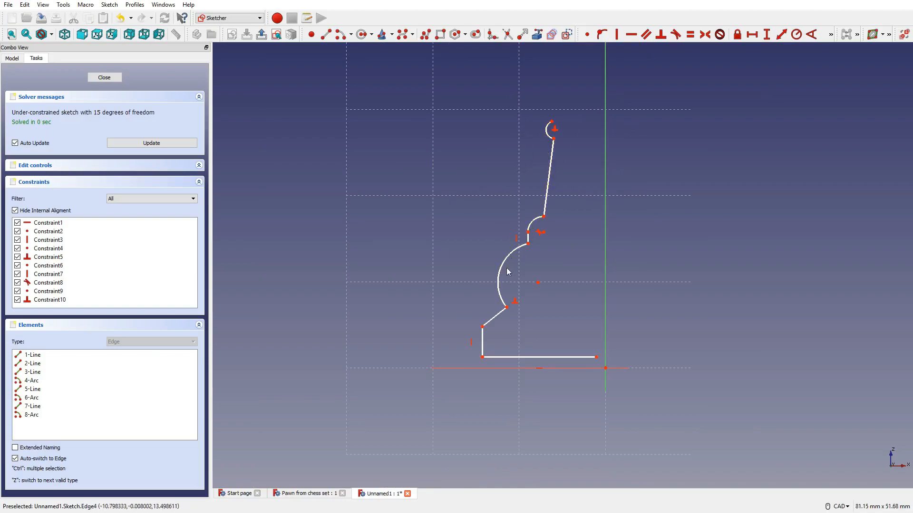
Step: Delete the straight neck segment between the small tangent arc and the collar arc
scroll(588, 152, "down", 6)
scroll(605, 122, "up", 6)
scroll(532, 323, "down", 6)
scroll(535, 343, "up", 6)
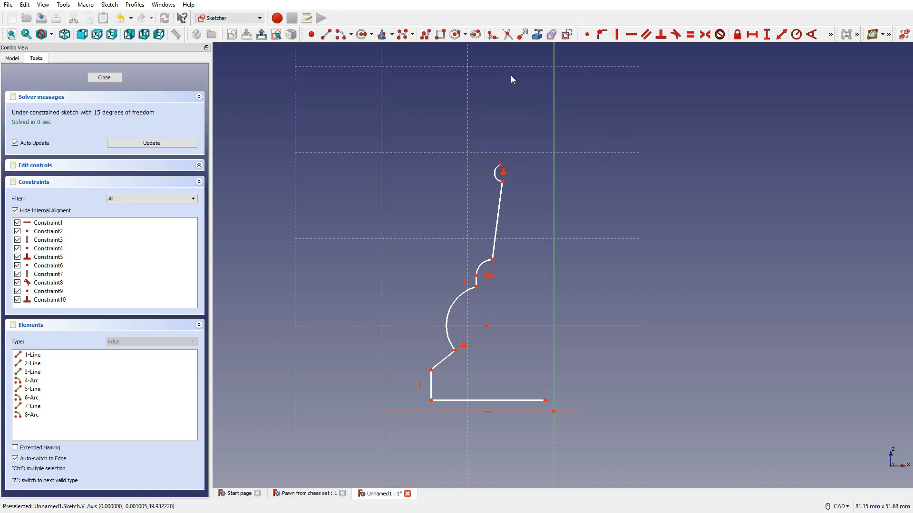
left_click(500, 229)
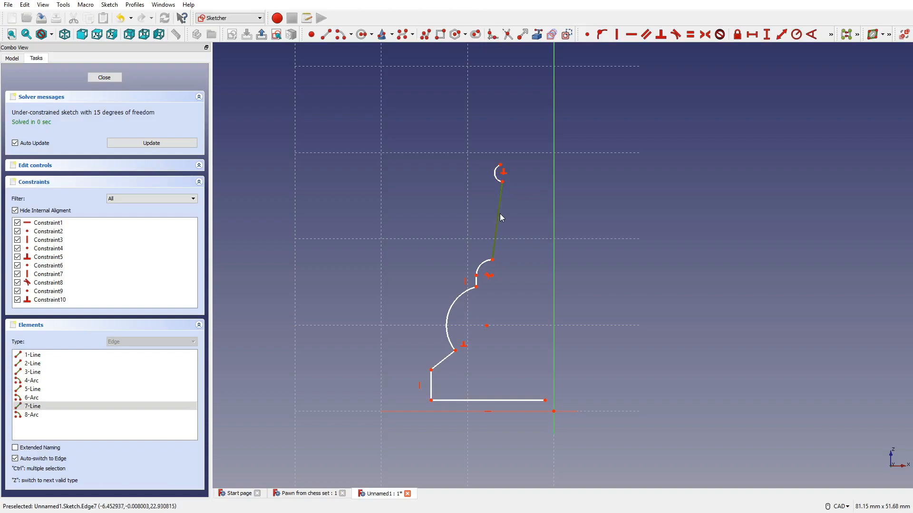
key("Delete")
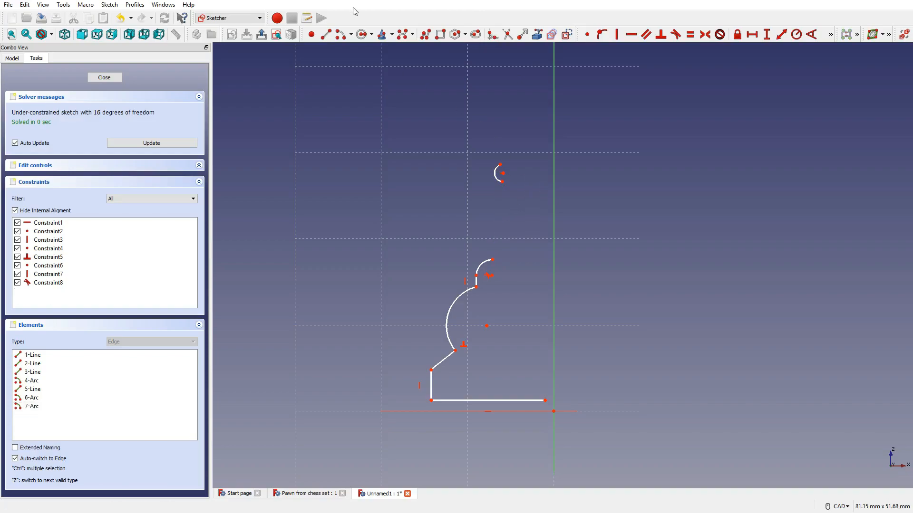
Step: Draw a concave neck arc centred at about (-16.0, 23.4) with about 10.5 mm radius, joining the collar arc's lower end to the small tangent arc
left_click(342, 36)
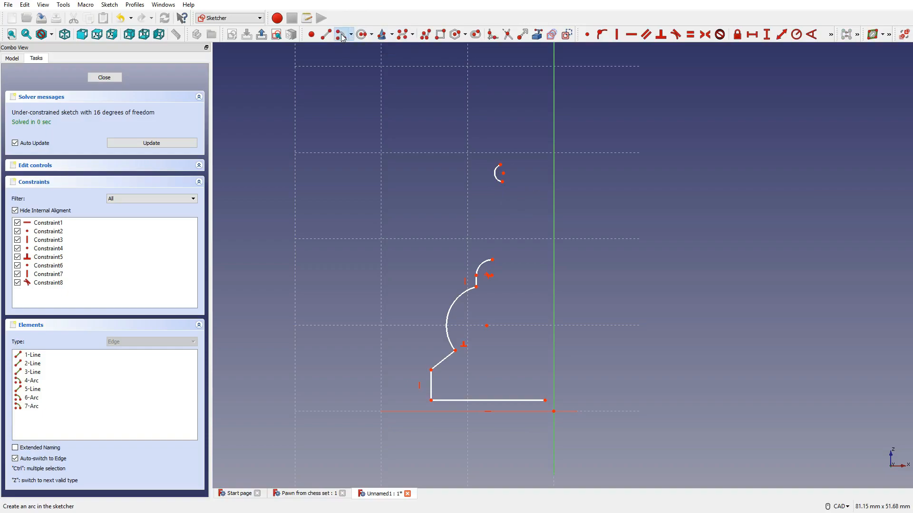
left_click(492, 261)
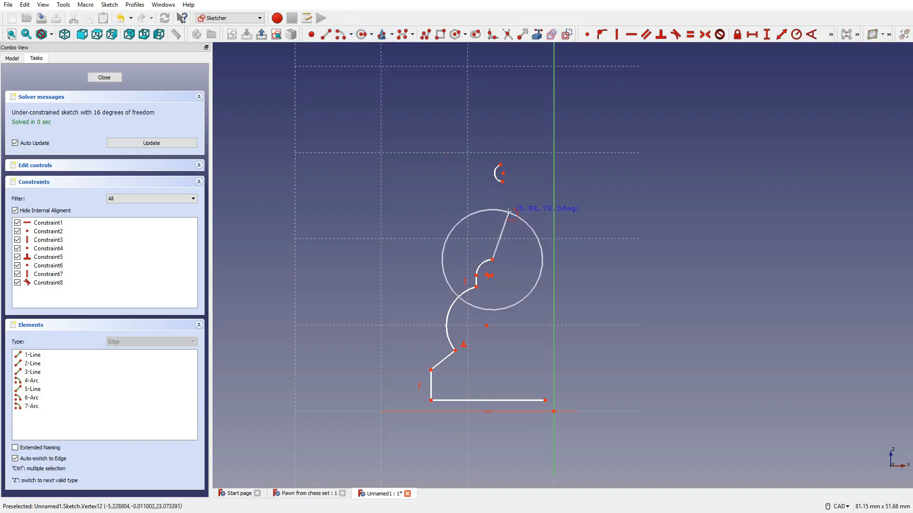
key("Escape")
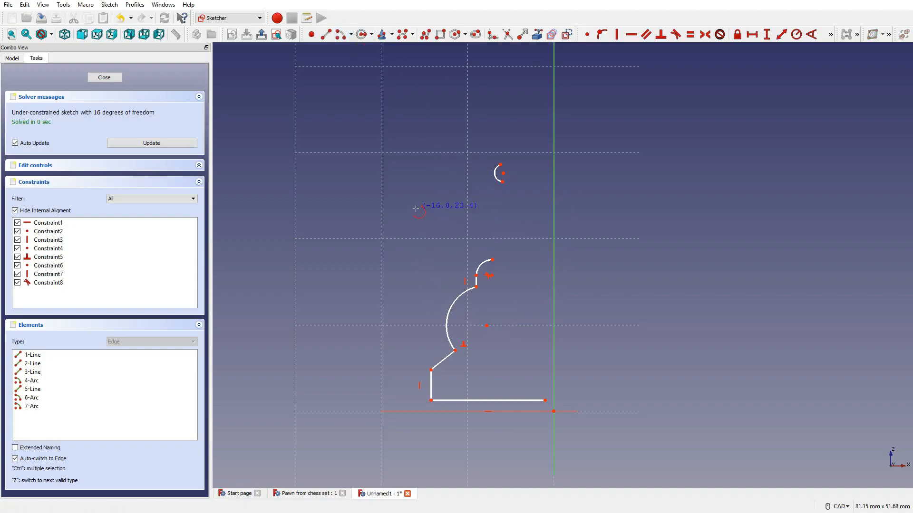
left_click(415, 209)
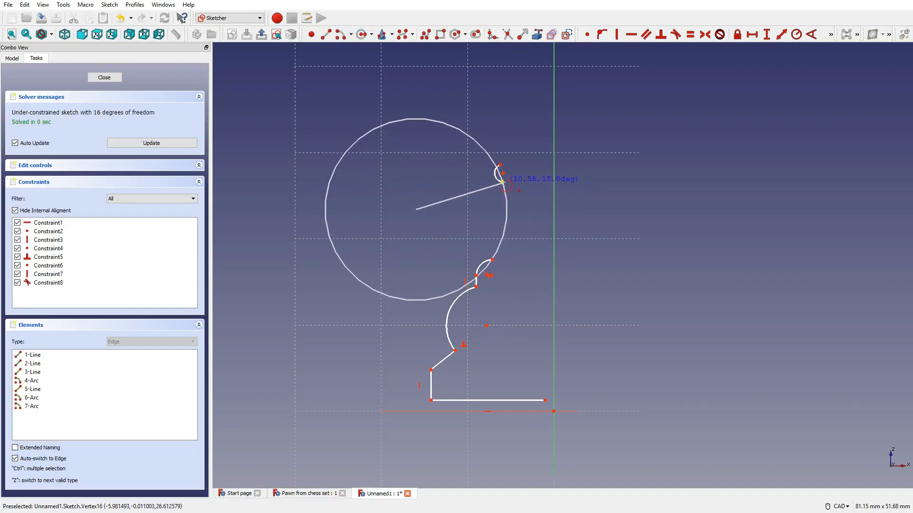
left_click(502, 182)
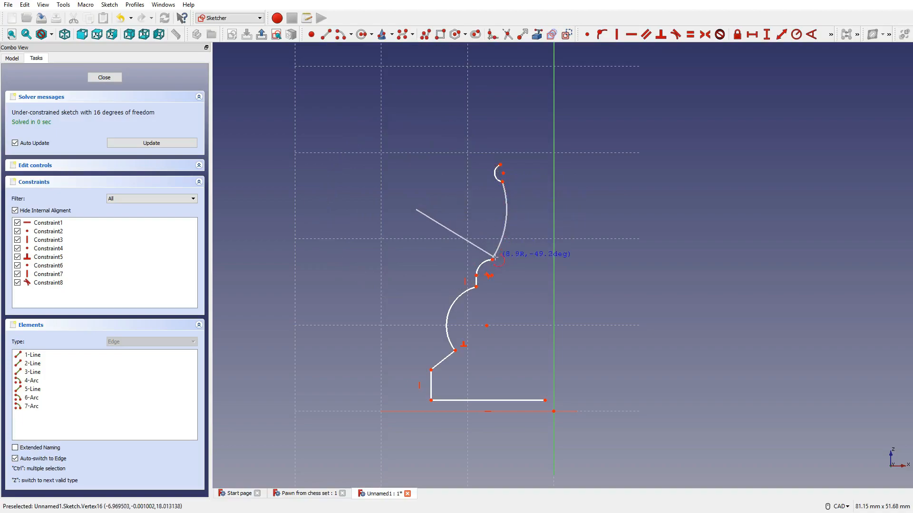
left_click(493, 260)
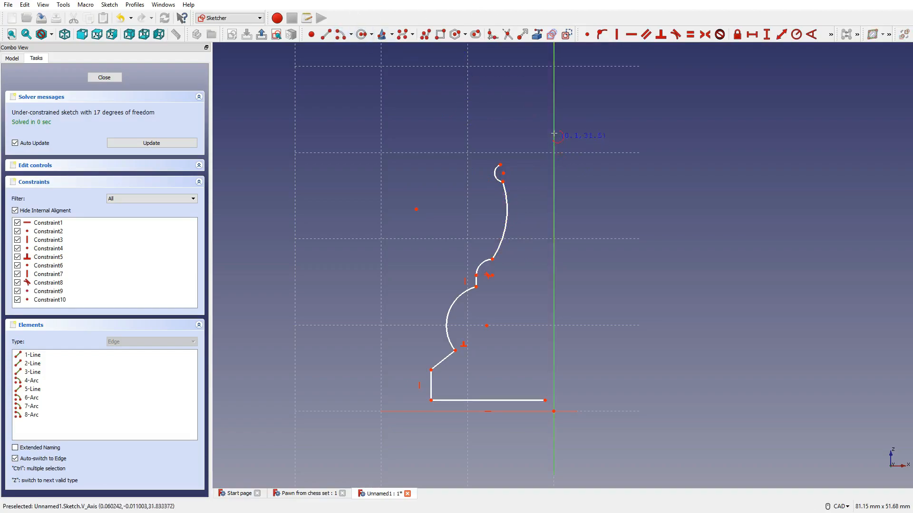
Step: Draw the pawn's head as an arc centred on the vertical axis, from the collar arc's upper end to the axis above
left_click(553, 117)
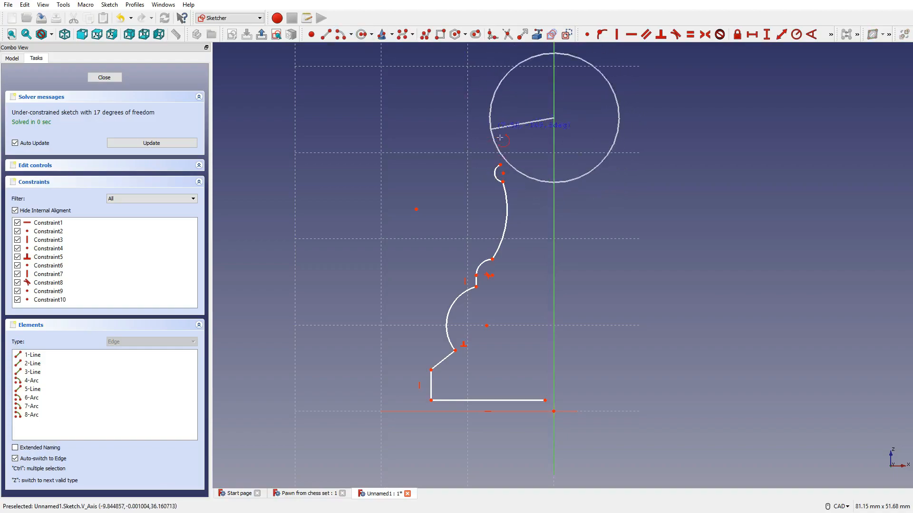
left_click(501, 164)
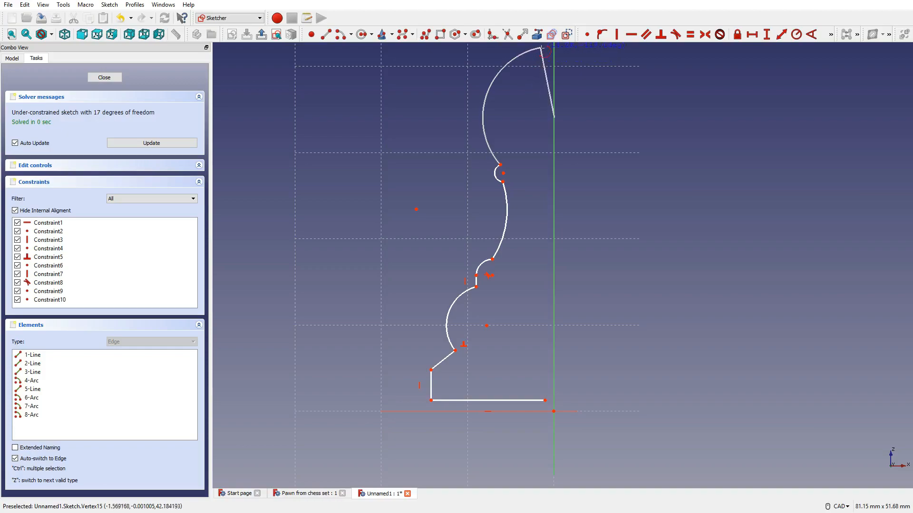
left_click(554, 47)
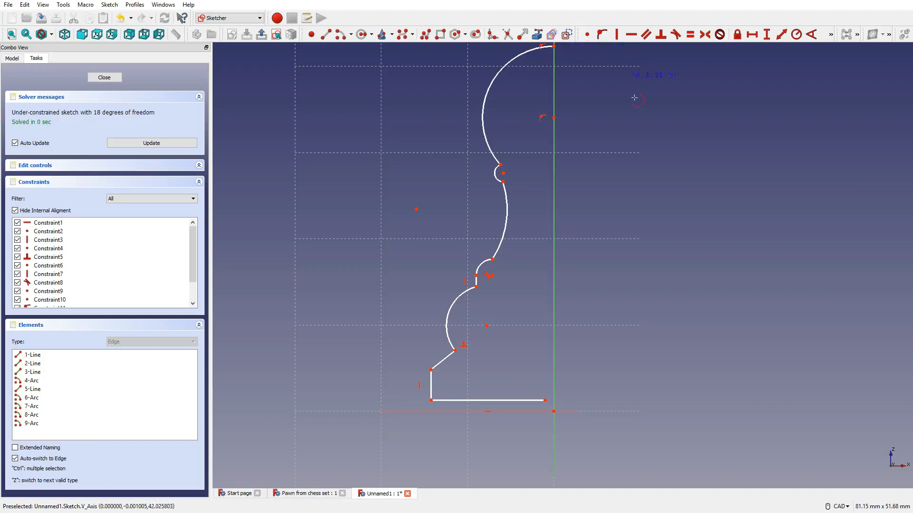
Step: Close the profile with a vertical polyline segment along the axis from the top of the head arc to the open end of the base line
scroll(592, 152, "down", 5)
scroll(574, 133, "up", 5)
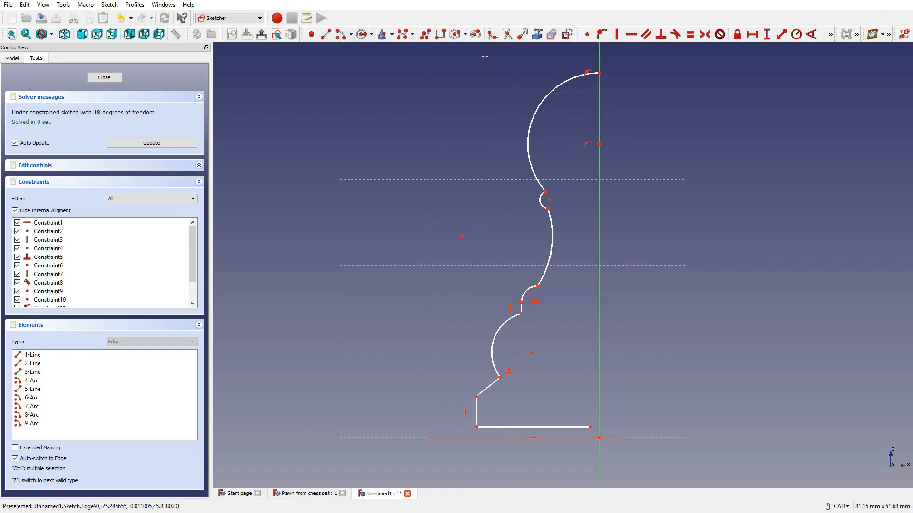
left_click(426, 36)
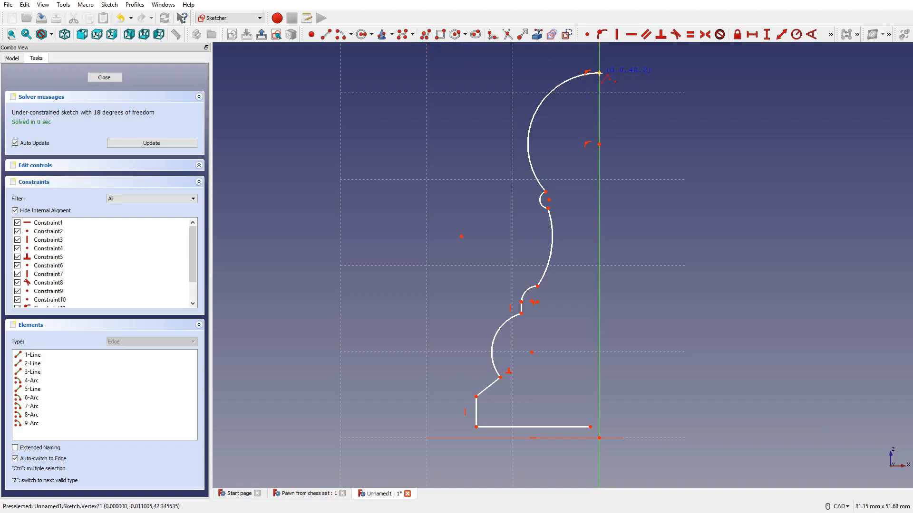
left_click(599, 73)
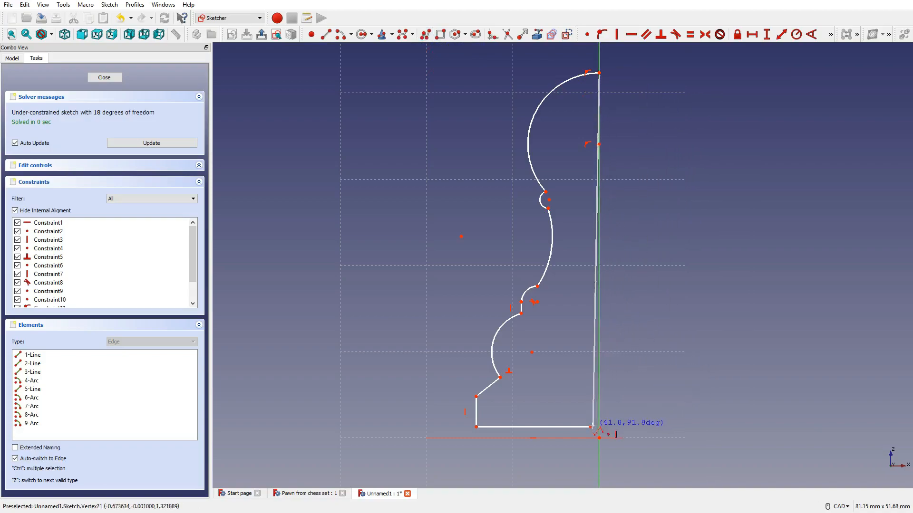
left_click(590, 427)
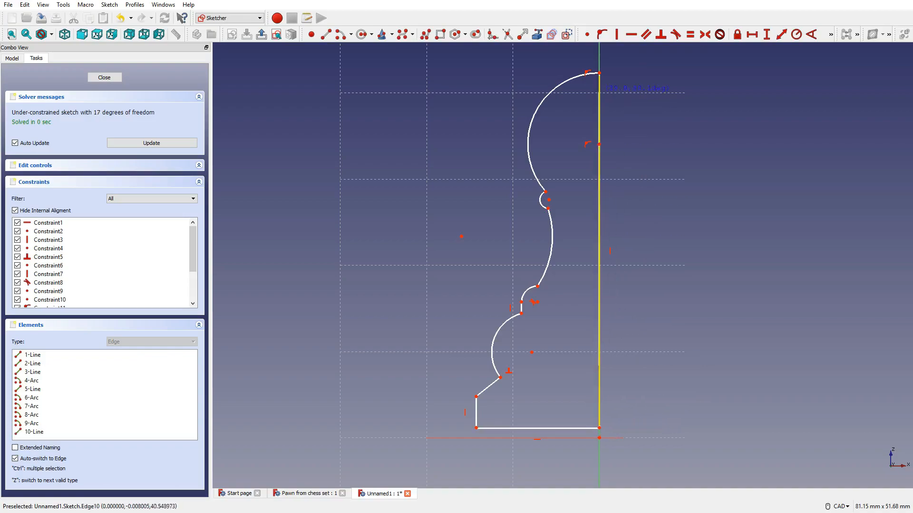
Step: Set the base line's horizontal length to 13 mm and place the dimension below the profile
right_click(620, 388)
right_click(653, 127)
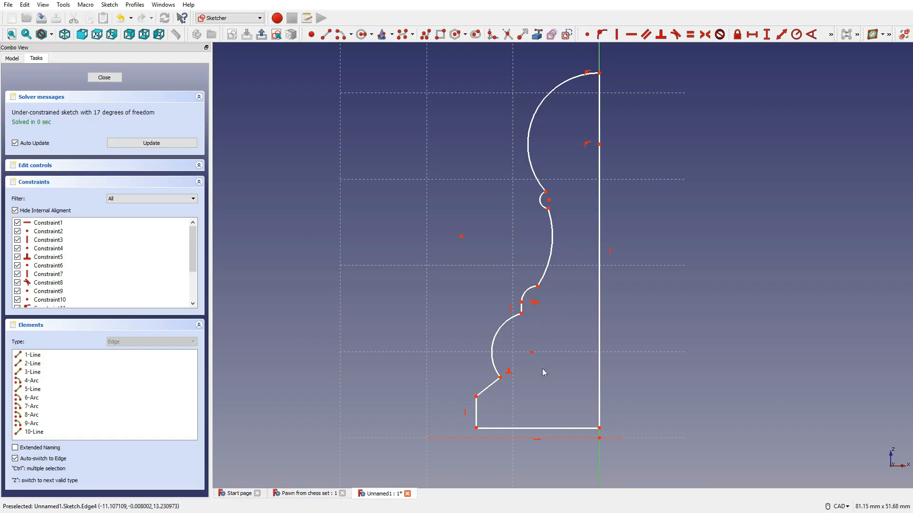
left_click(542, 428)
key("l")
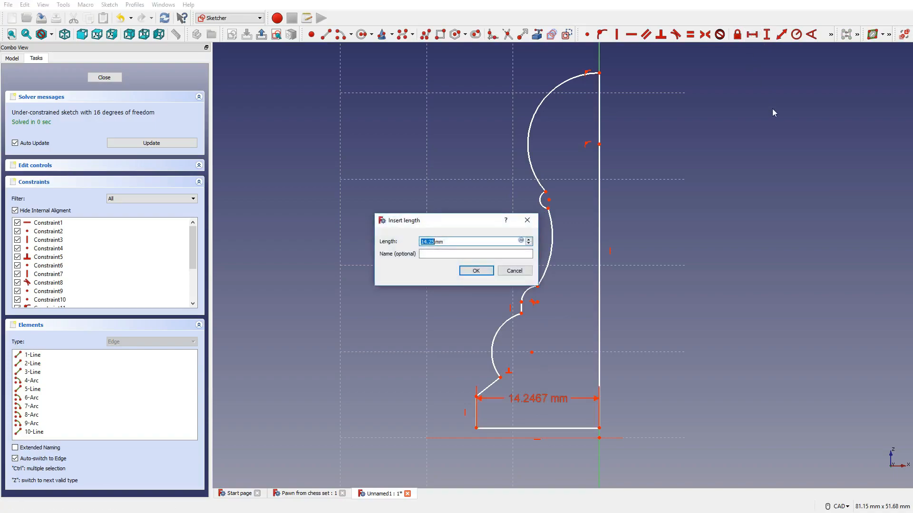
left_click_drag(544, 399, 546, 463)
Step: Set the height of the base's outer vertical line to 3 mm and place its dimension outside the profile
left_click(488, 413)
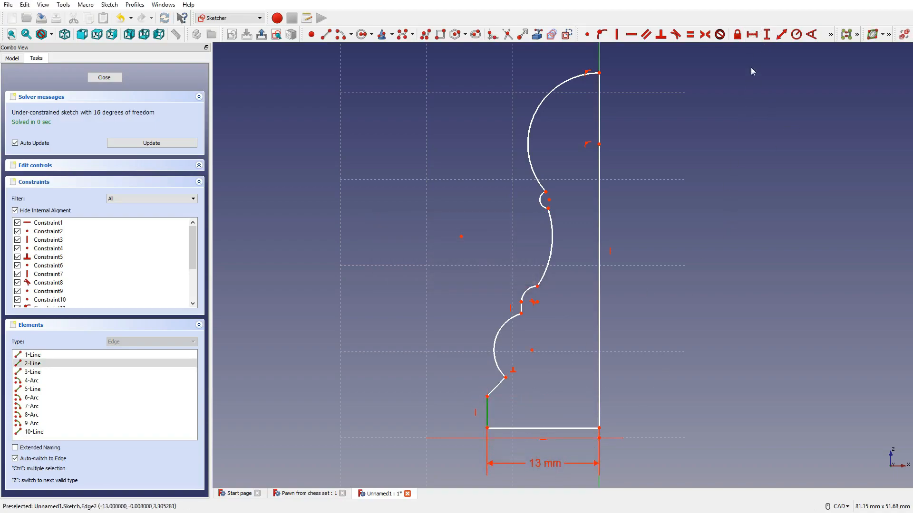
left_click(767, 36)
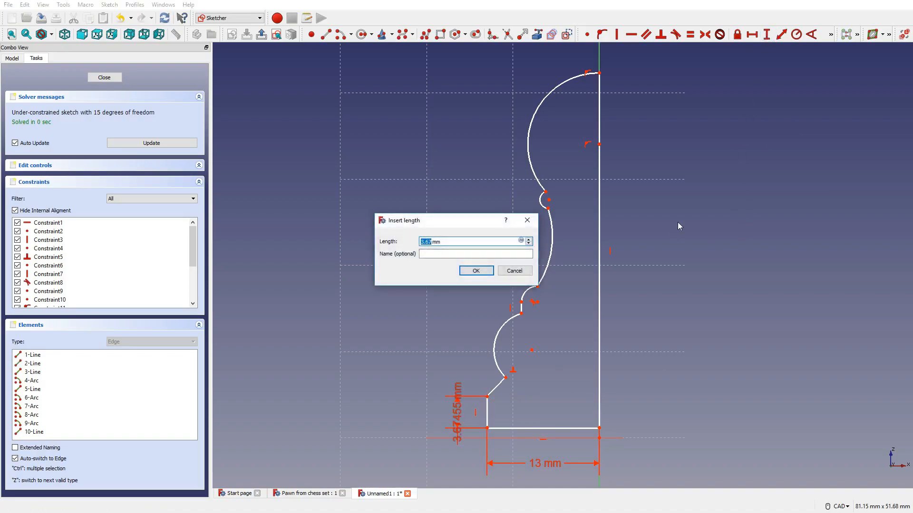
type("3")
key("Return")
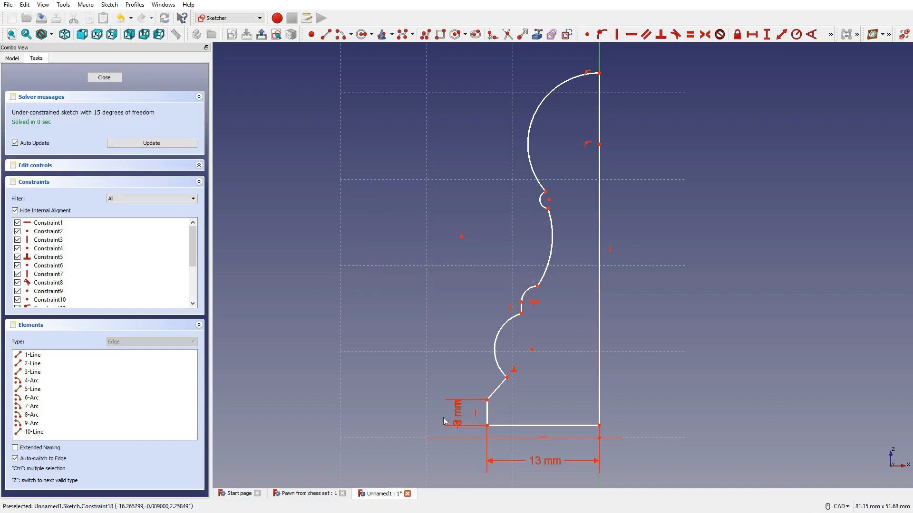
left_click_drag(457, 417, 441, 460)
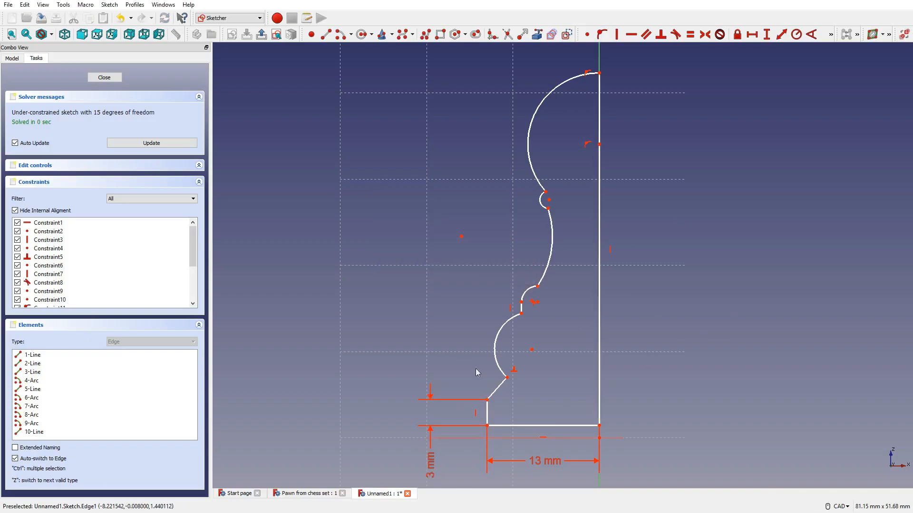
Step: Constrain the vertical distance between the two ends of the base's slanted line to 2 mm
left_click(487, 401)
left_click(507, 378)
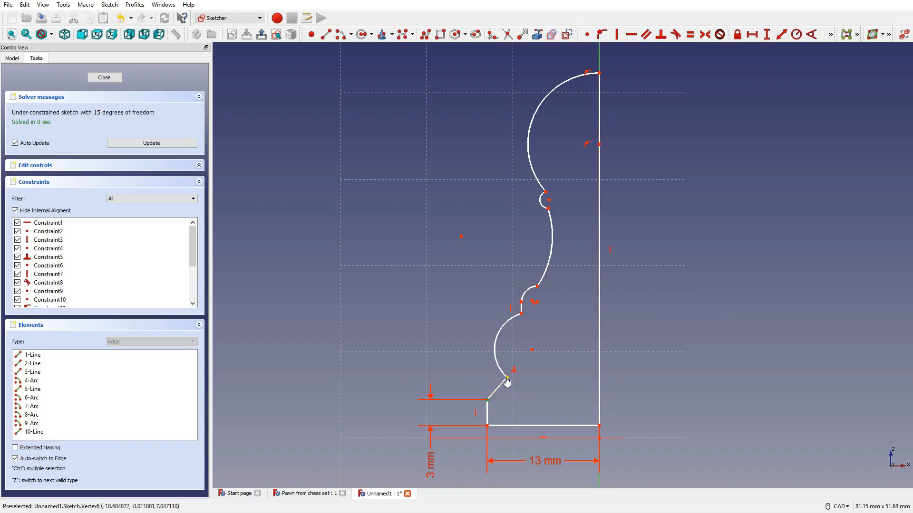
left_click(766, 34)
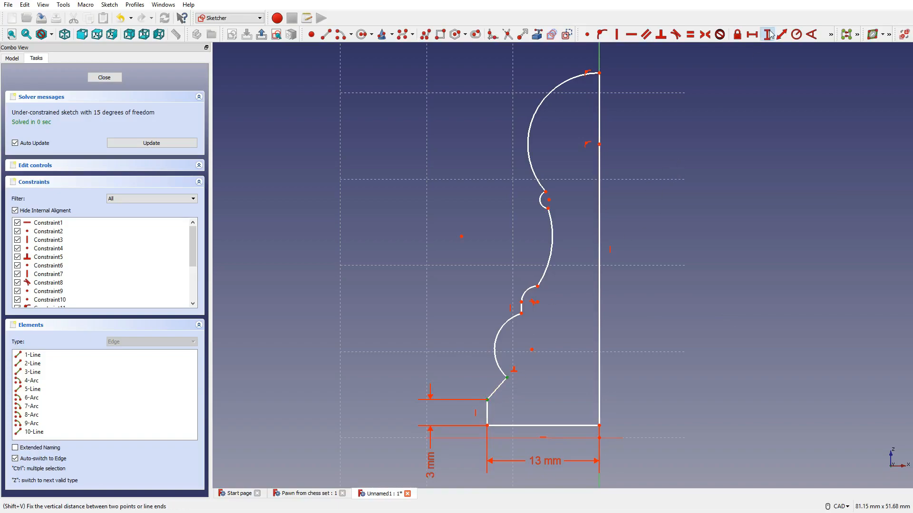
type("2.61")
key("Return")
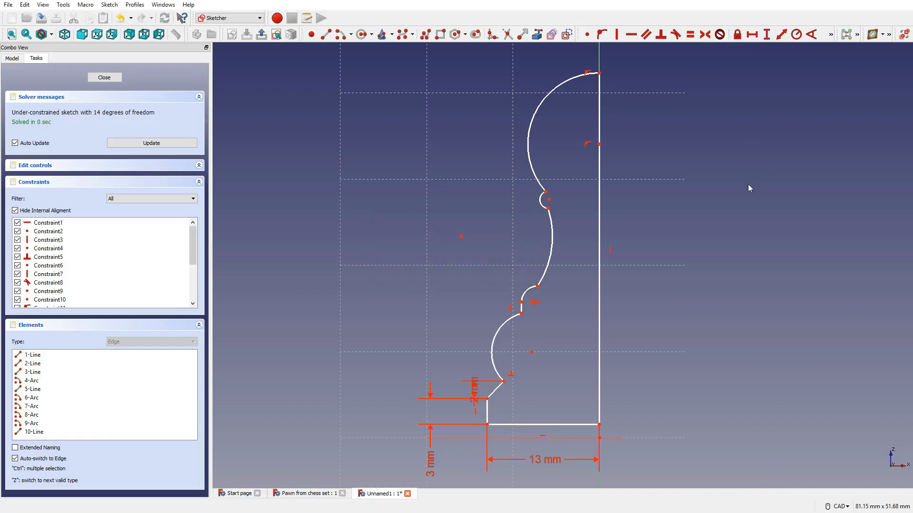
Step: Set the radius of the large arc above the slanted line to 4 mm
scroll(510, 383, "up", 3)
scroll(510, 384, "down", 3)
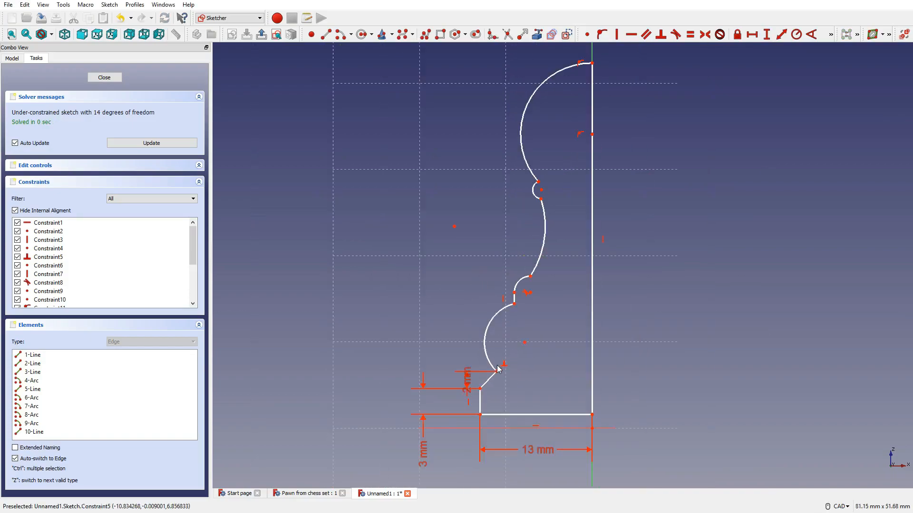
left_click(491, 327)
left_click(796, 34)
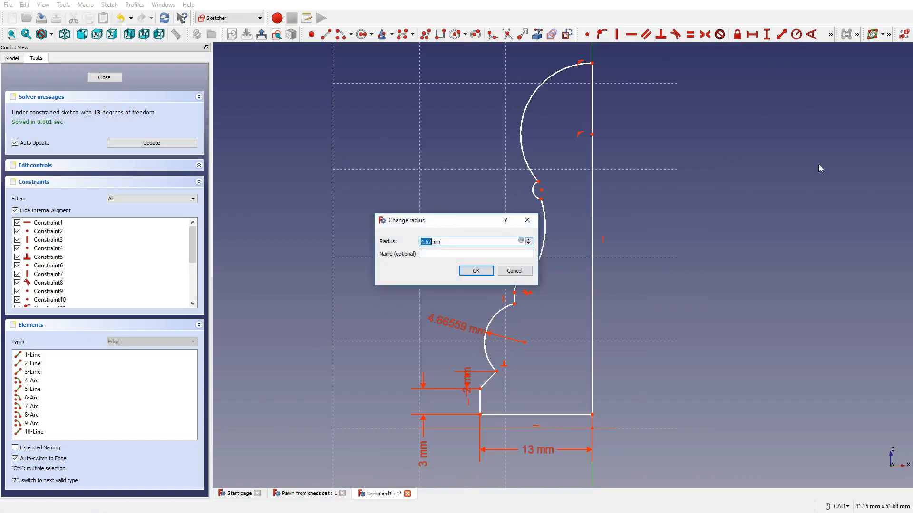
key("Return")
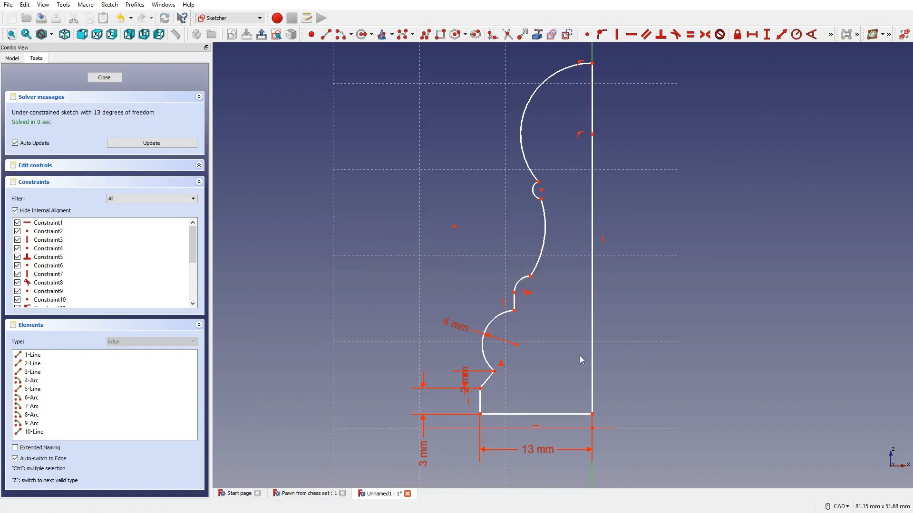
Step: Constrain the horizontal distance from the 4 mm arc's centre to the base line's end on the axis to 8 mm
scroll(518, 384, "up", 4)
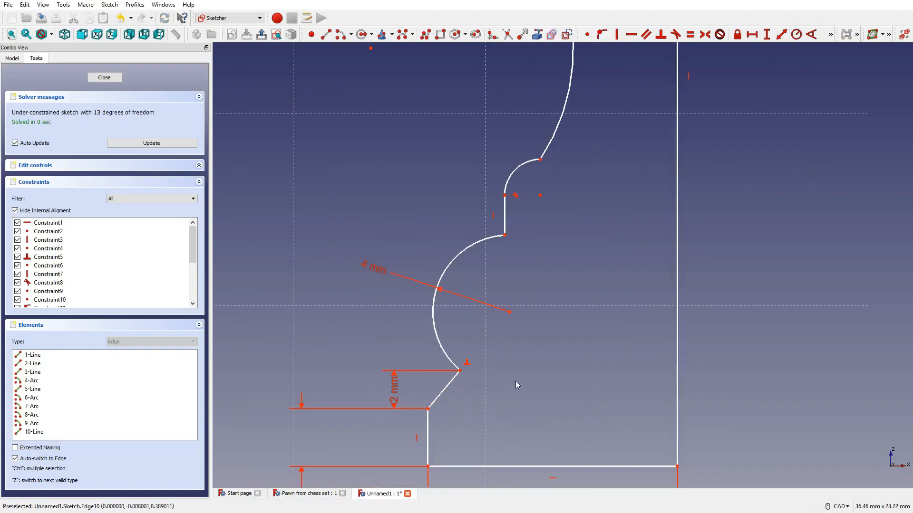
left_click(509, 313)
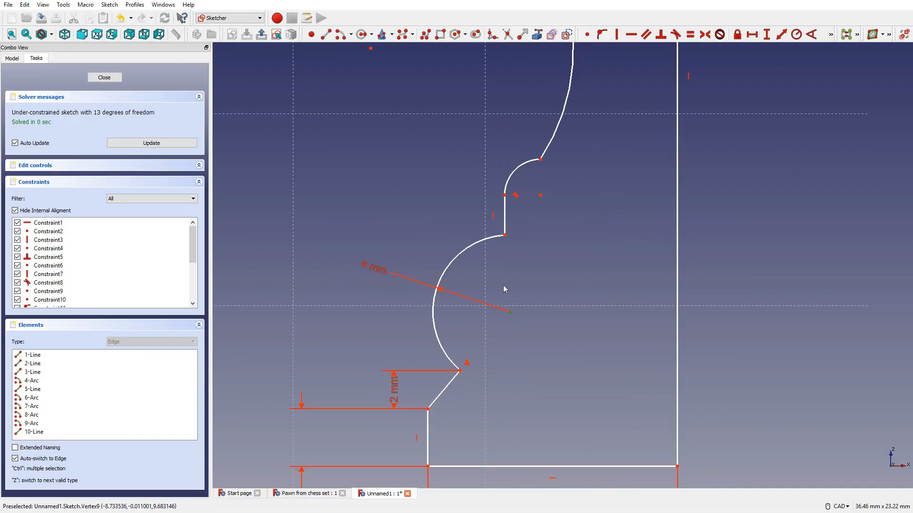
left_click(677, 467)
scroll(654, 413, "down", 6)
scroll(662, 435, "up", 4)
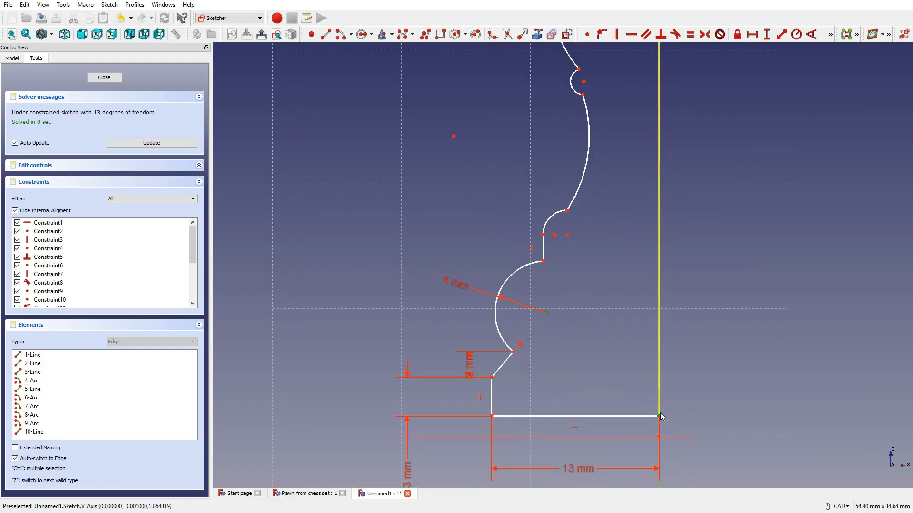
left_click(752, 35)
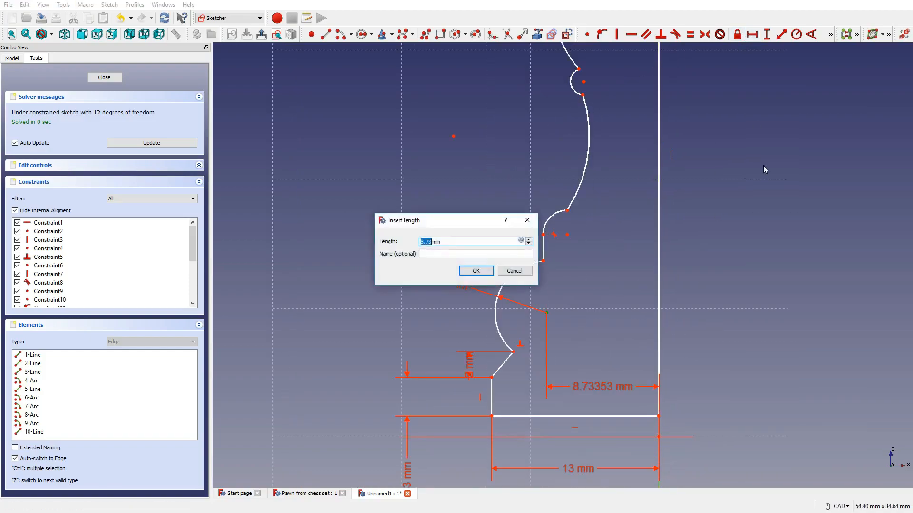
type("8")
key("Return")
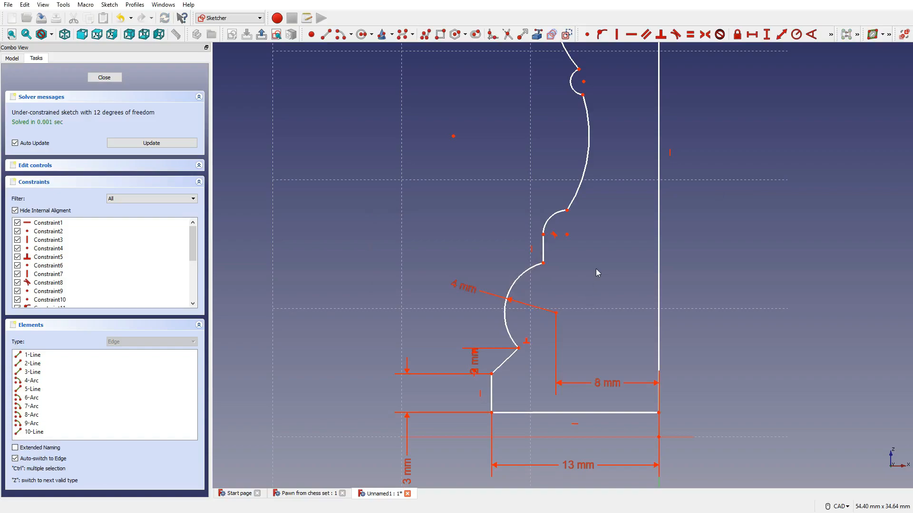
Step: Set the short vertical line between the 4 mm arc and the small tangent arc to 1 mm
left_click(542, 250)
left_click(767, 34)
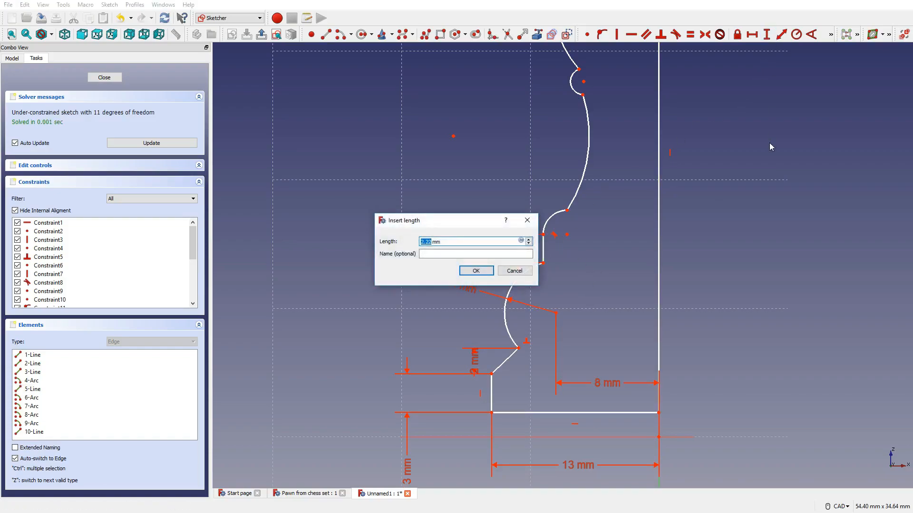
key("Return")
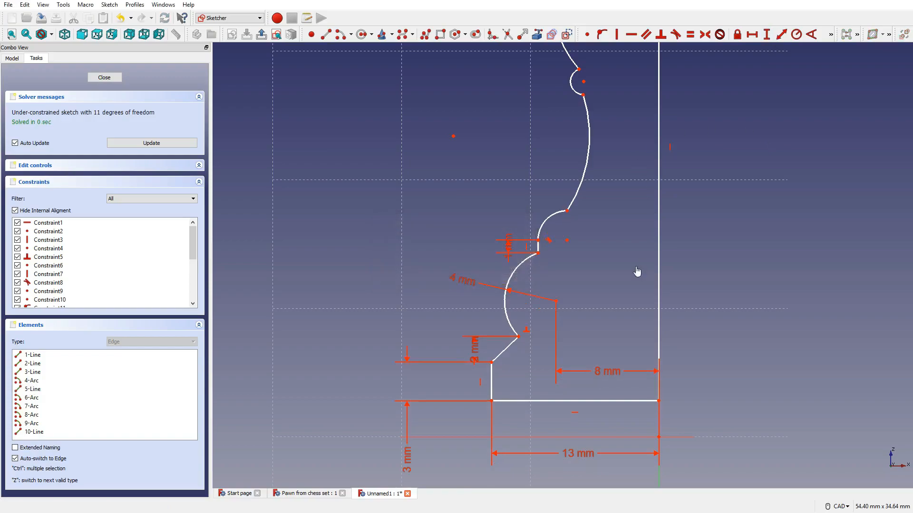
scroll(581, 240, "down", 6)
scroll(588, 163, "up", 4)
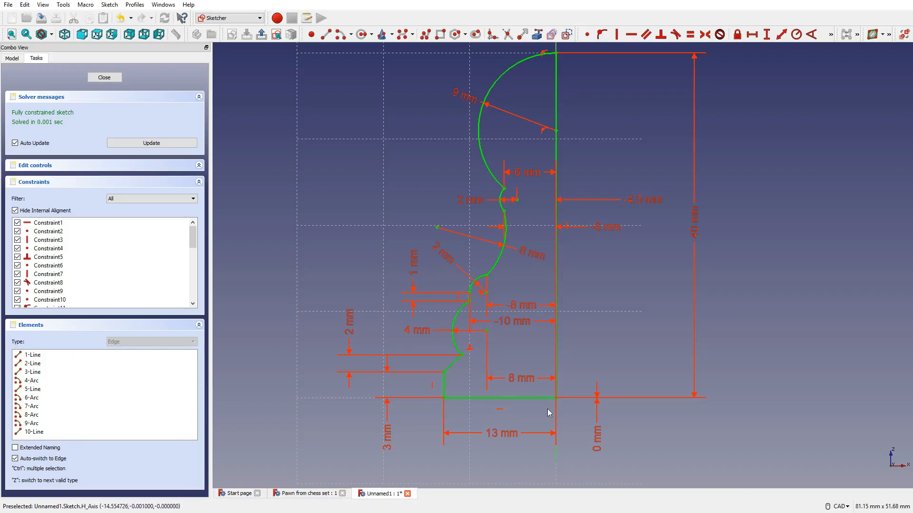
Step: Look over the dimensioned pawn profile and finish editing the sketch
middle_click_drag(538, 92, 543, 97)
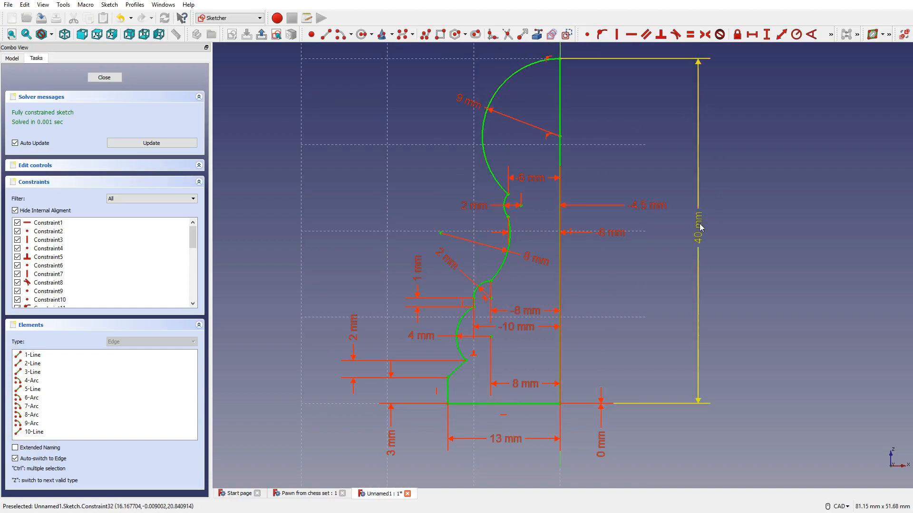
scroll(733, 245, "down", 2)
scroll(733, 245, "up", 2)
scroll(675, 223, "down", 2)
scroll(674, 223, "up", 2)
scroll(674, 224, "down", 2)
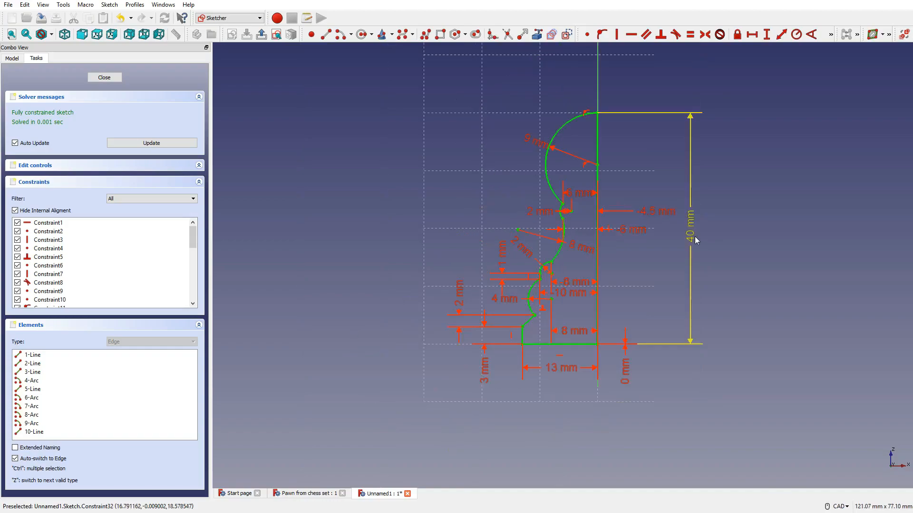
left_click(105, 78)
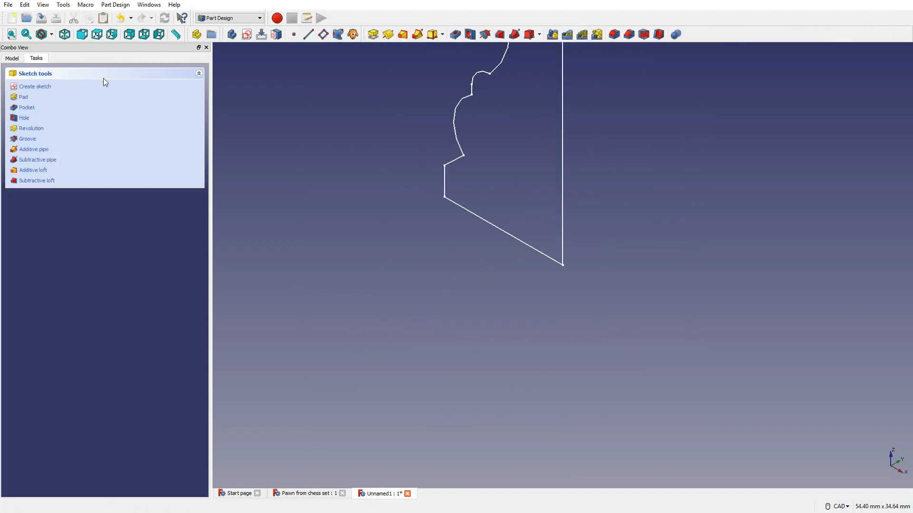
Step: Revolve the pawn profile 360° about the vertical sketch axis
scroll(524, 374, "up", 2)
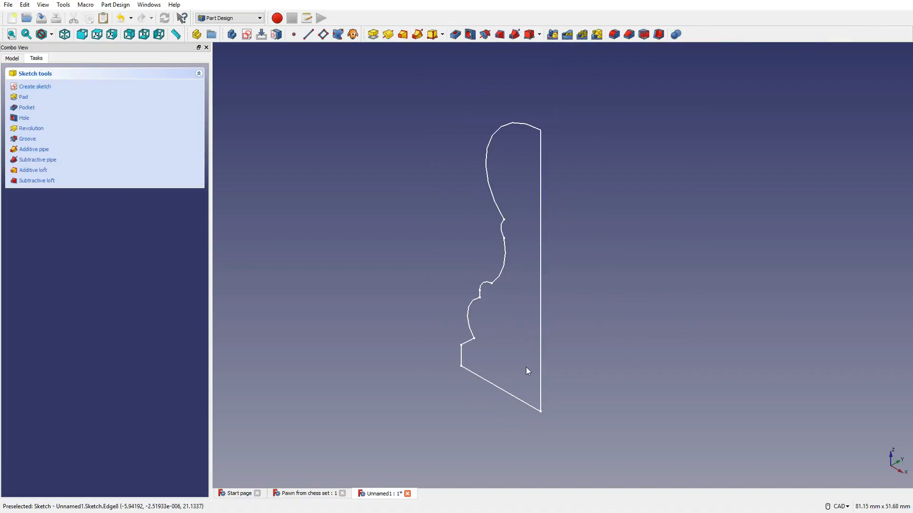
left_click(388, 34)
scroll(523, 328, "down", 4)
scroll(579, 259, "up", 2)
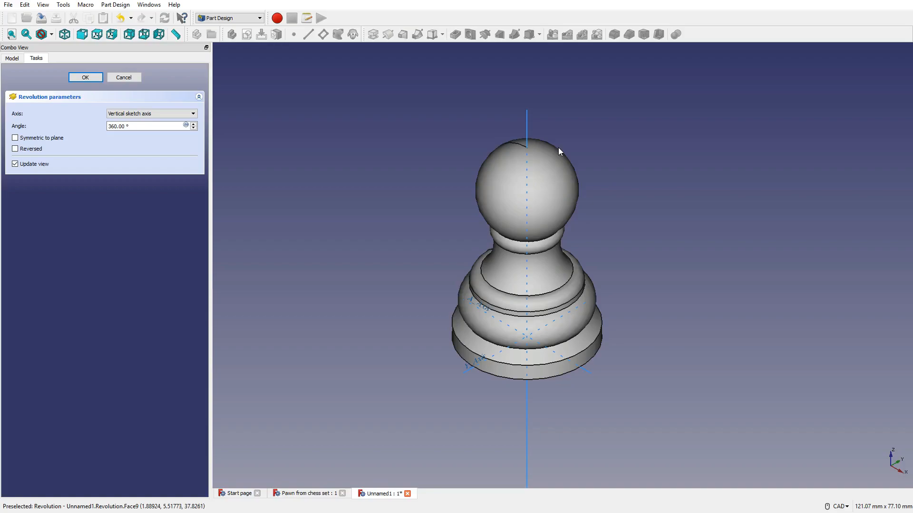
Step: Preview the revolution about the base X and Y axes, and accept it with the base Z axis
left_click(584, 371)
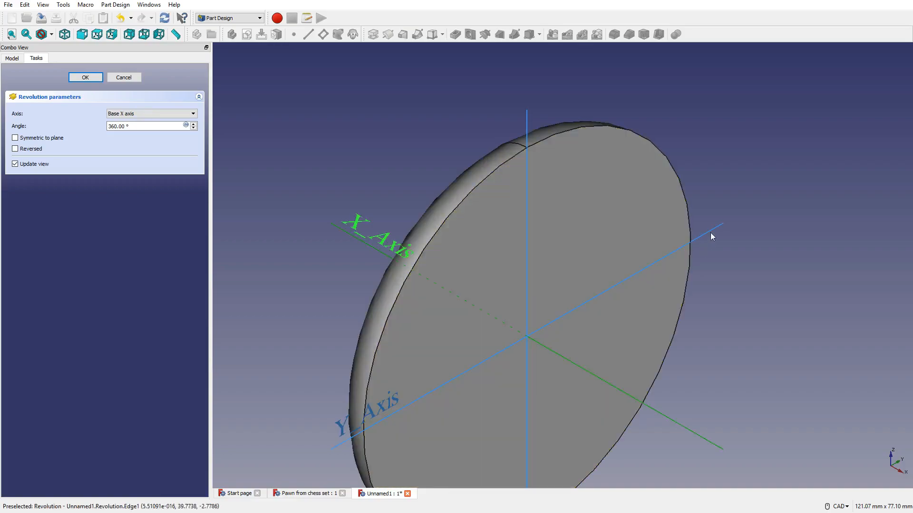
left_click(709, 231)
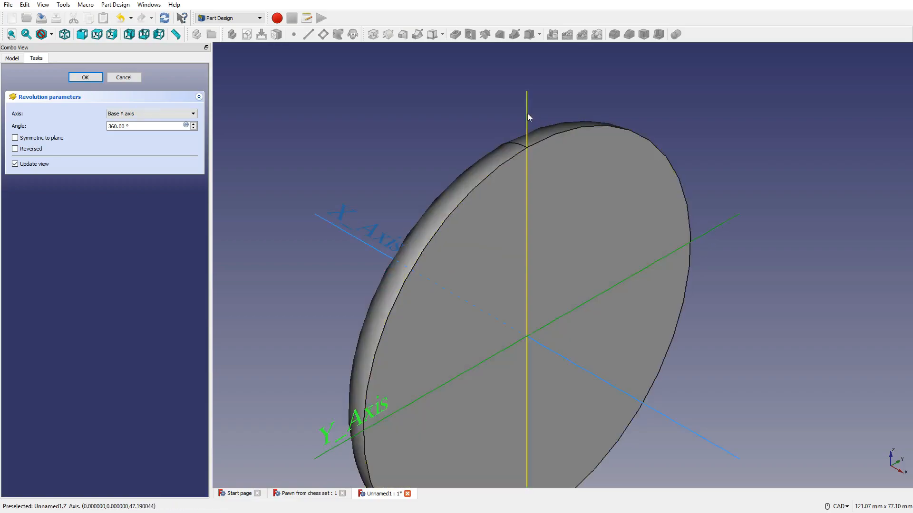
left_click(526, 113)
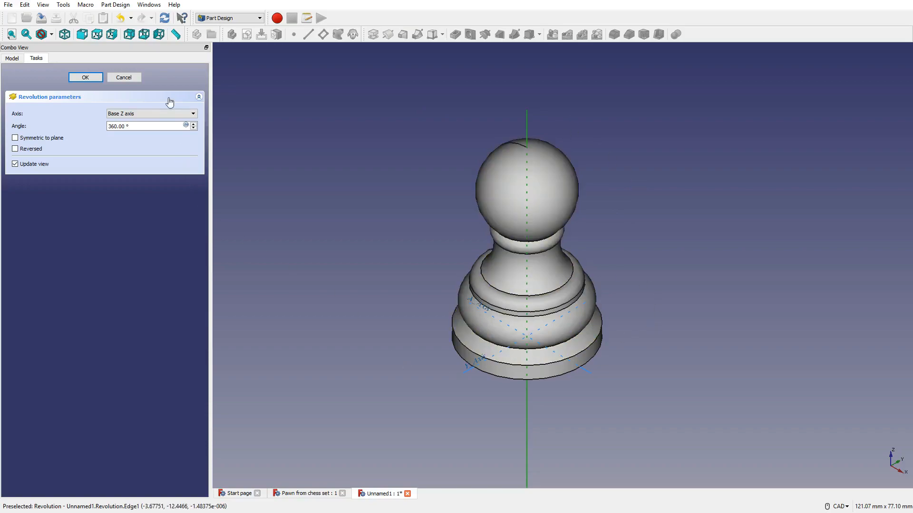
left_click(86, 78)
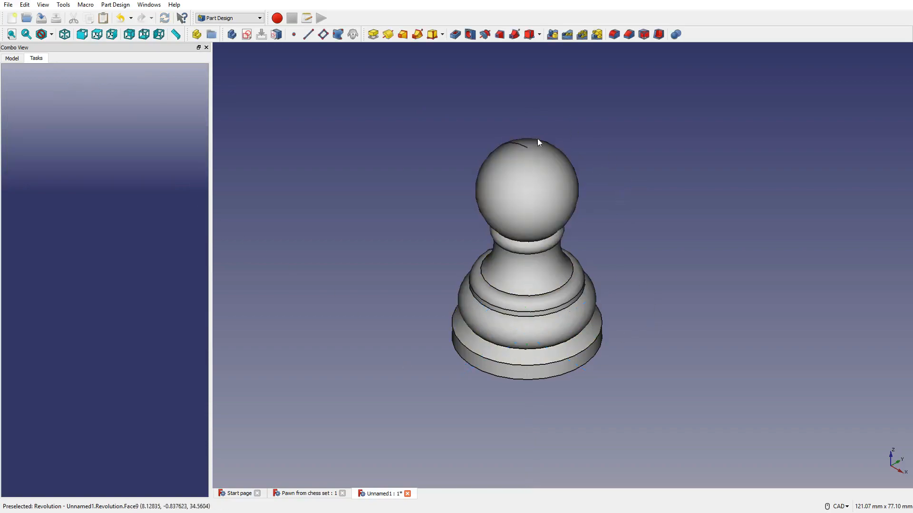
Step: Examine the revolved pawn from beneath and from above
scroll(564, 288, "down", 6)
scroll(564, 288, "up", 4)
middle_click_drag(621, 305, 595, 136)
scroll(560, 121, "down", 4)
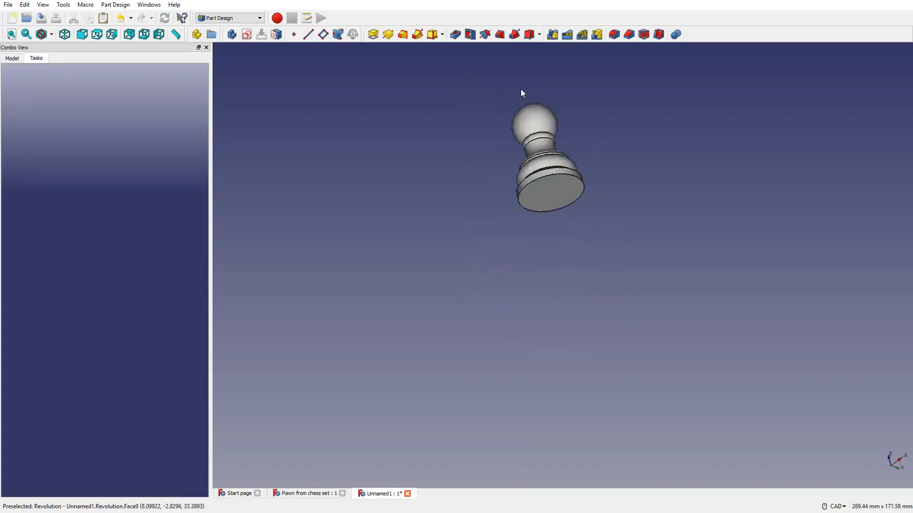
scroll(522, 90, "up", 6)
middle_click_drag(629, 191, 630, 283)
scroll(658, 201, "down", 5)
scroll(659, 200, "up", 4)
Step: Change the pawn's display material and give its shape a dark grey colour
left_click(595, 219)
left_click(43, 5)
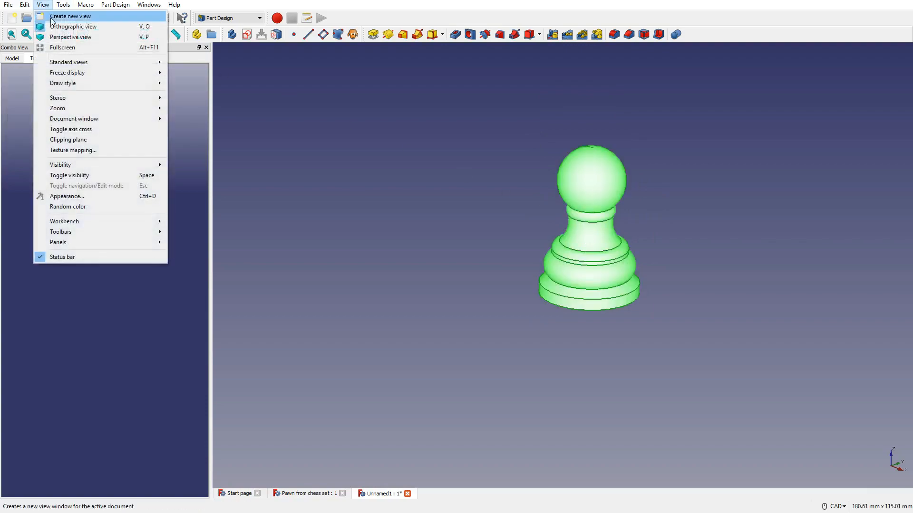
left_click(71, 199)
left_click(292, 225)
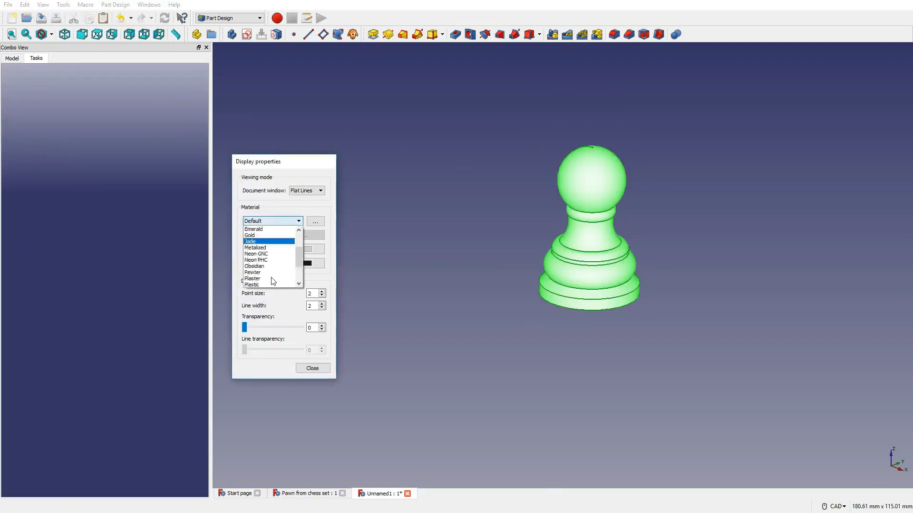
left_click(267, 269)
left_click(312, 251)
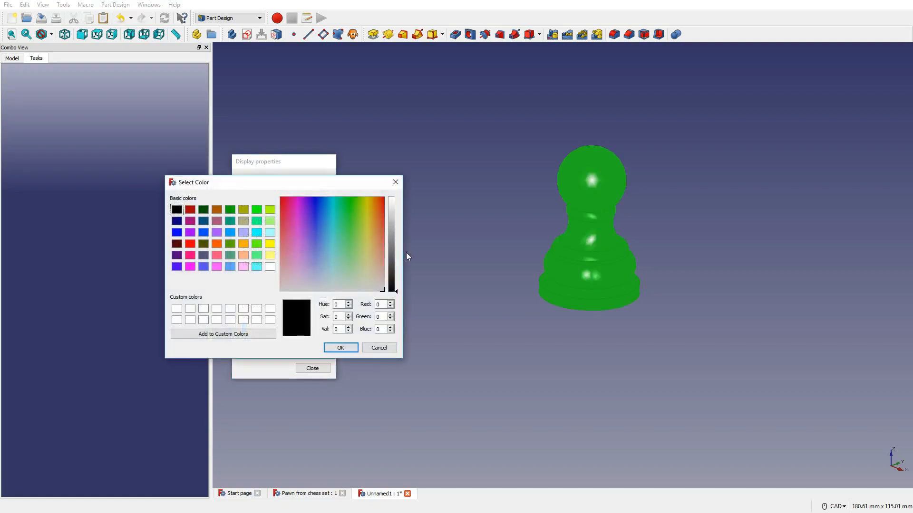
left_click(394, 256)
left_click(340, 348)
key("Escape")
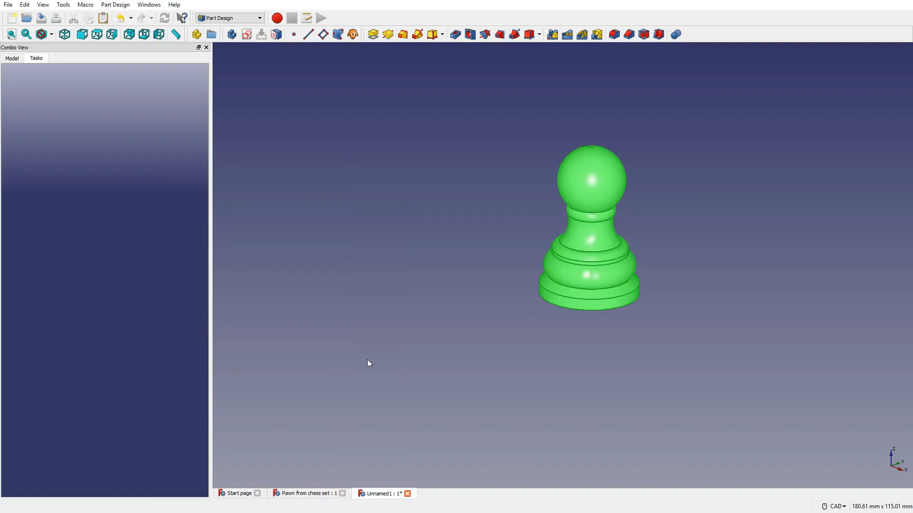
Step: Inspect the recoloured pawn in isometric view and from several surrounding angles
left_click(65, 35)
middle_click_drag(501, 219, 485, 235)
mouse_move(591, 261)
middle_mouse_down()
mouse_move(599, 241)
mouse_move(613, 290)
mouse_move(825, 288)
mouse_move(346, 235)
mouse_move(546, 261)
mouse_move(625, 286)
mouse_move(528, 284)
mouse_move(587, 273)
mouse_move(589, 258)
mouse_move(609, 296)
mouse_move(593, 250)
mouse_move(597, 271)
middle_mouse_up()
middle_click_drag(613, 228, 607, 204)
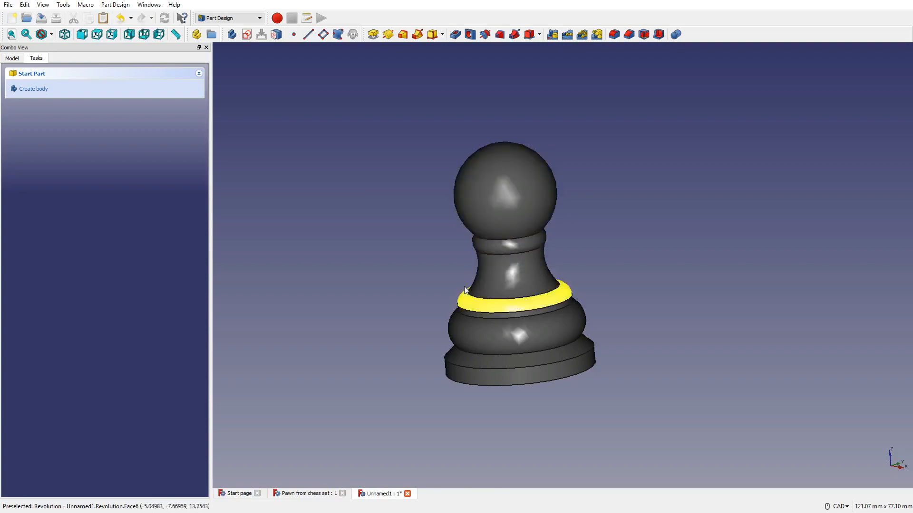
middle_click_drag(617, 233, 644, 258)
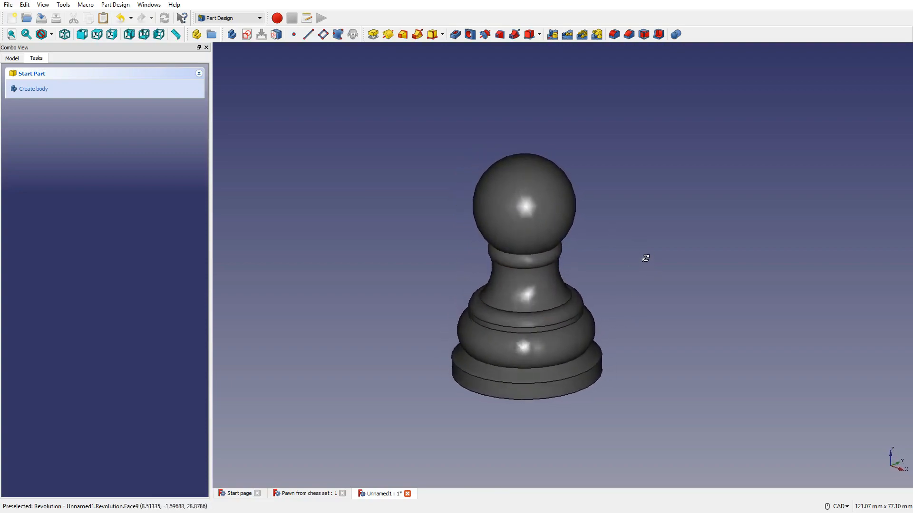
mouse_move(643, 320)
middle_mouse_down()
mouse_move(654, 349)
mouse_move(625, 318)
middle_mouse_up()
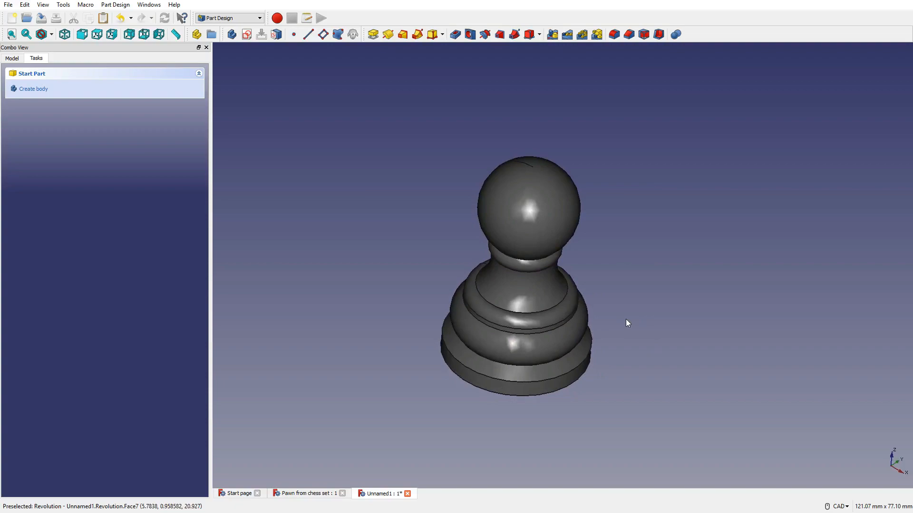